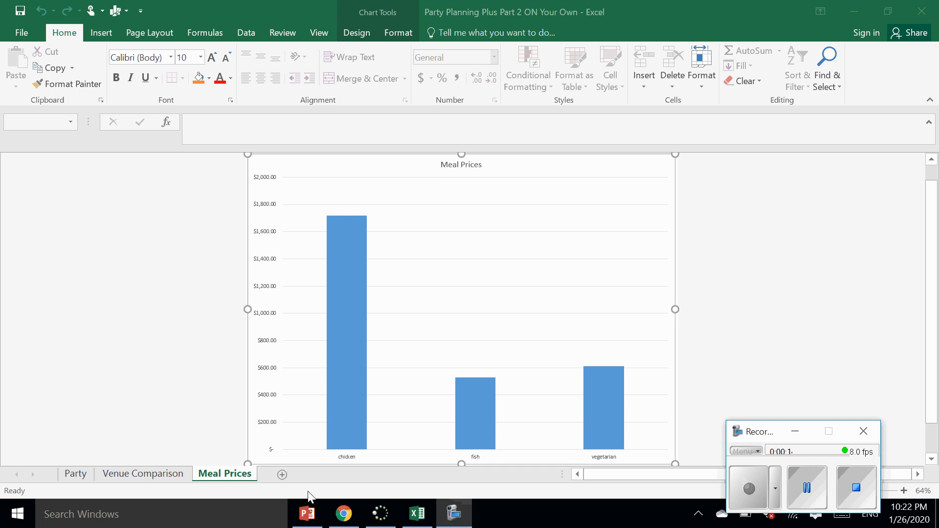
- Add a new worksheet after Meal Prices and name it Invoice
{"action": "left_click", "coordinate": [282, 475]}
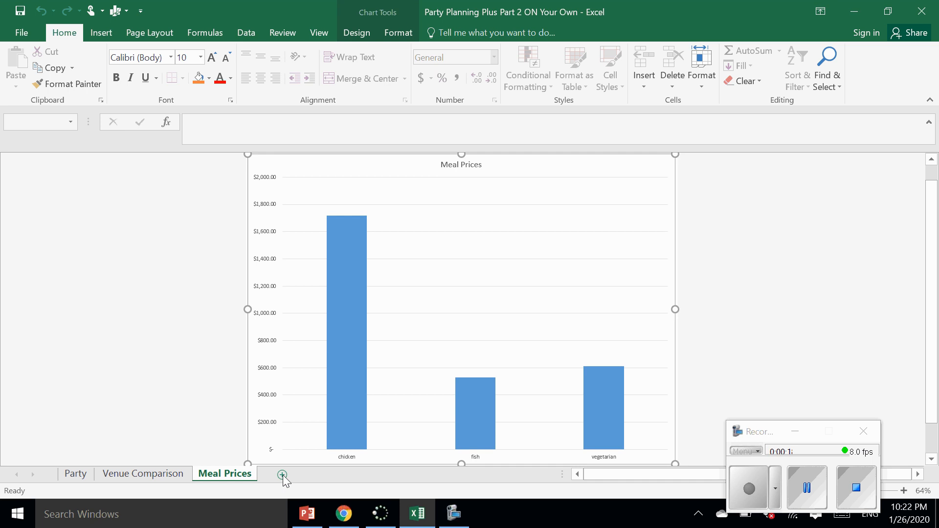
{"action": "left_click", "coordinate": [282, 474]}
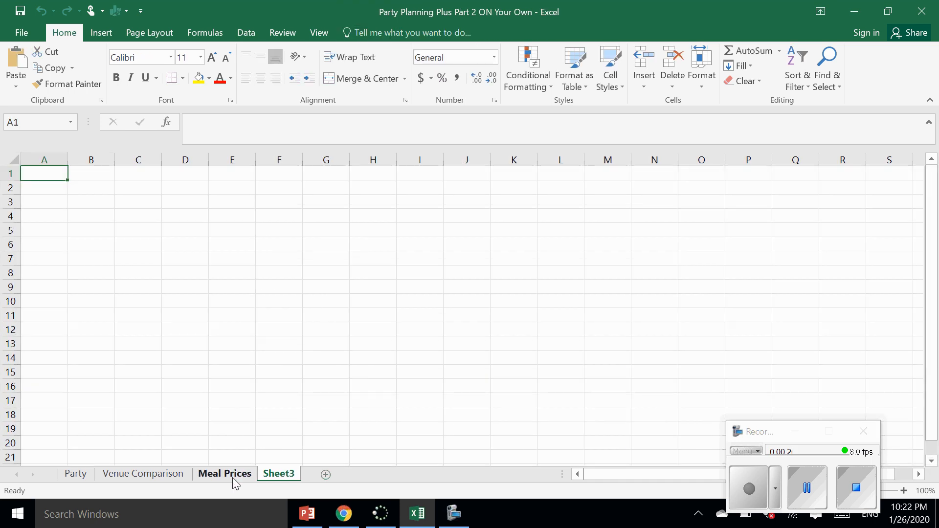
{"action": "double_click", "coordinate": [279, 475]}
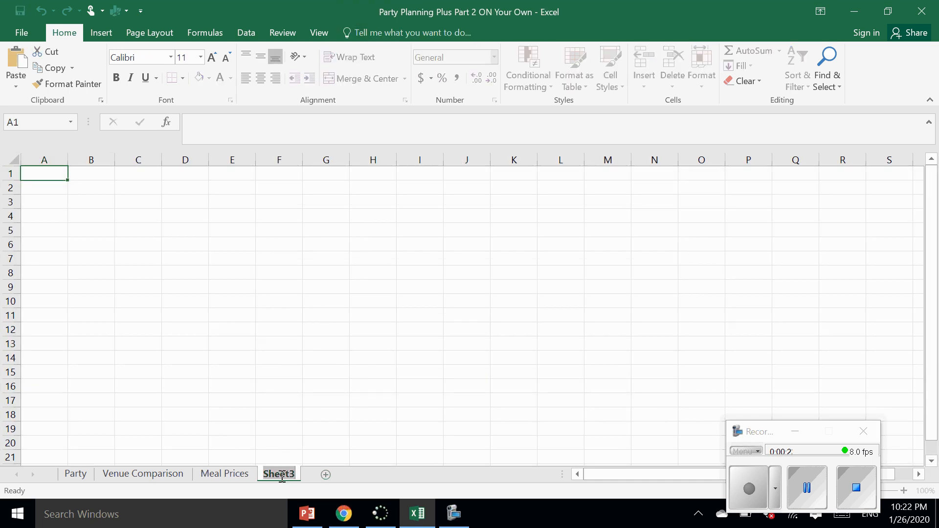
{"action": "type", "text": "Invoice"}
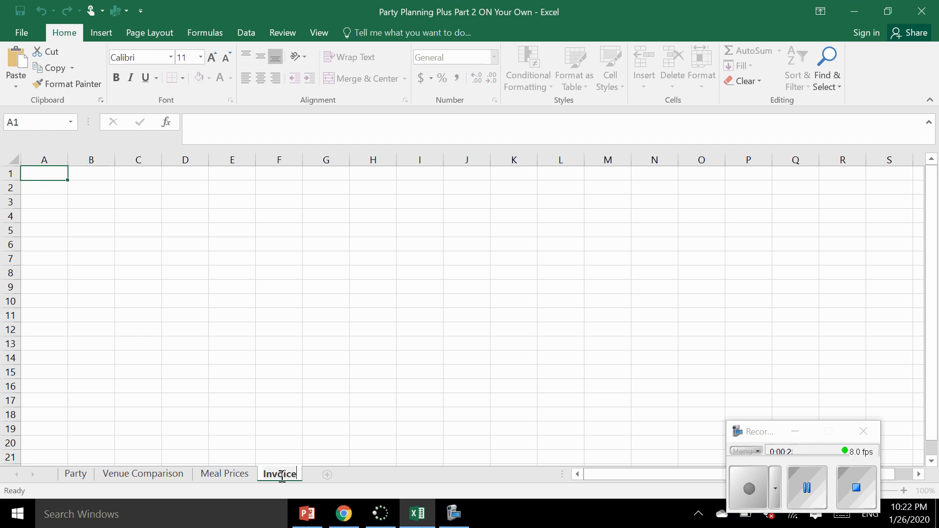
{"action": "key", "text": "Return"}
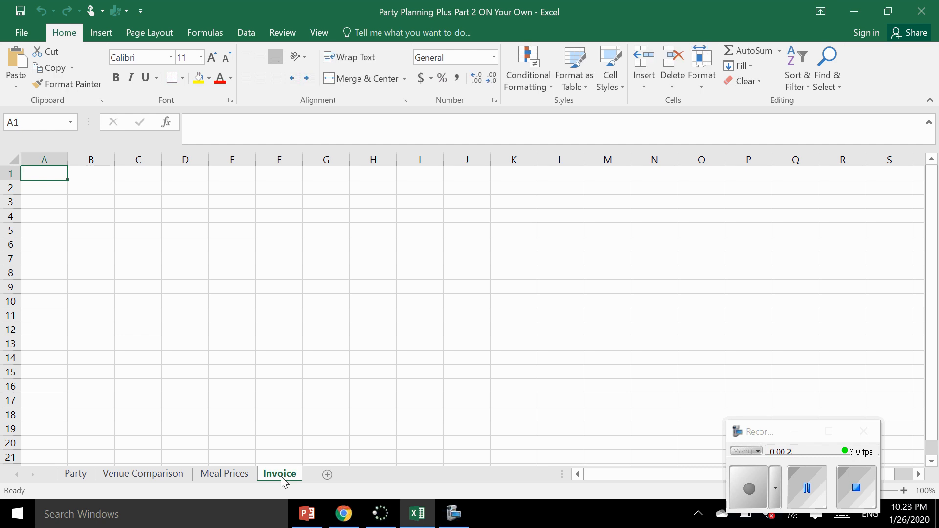
- Embed the existing file On Your Own Invoice.docx from Downloads as an object at cell A1 of the Invoice sheet
{"action": "left_click", "coordinate": [95, 33]}
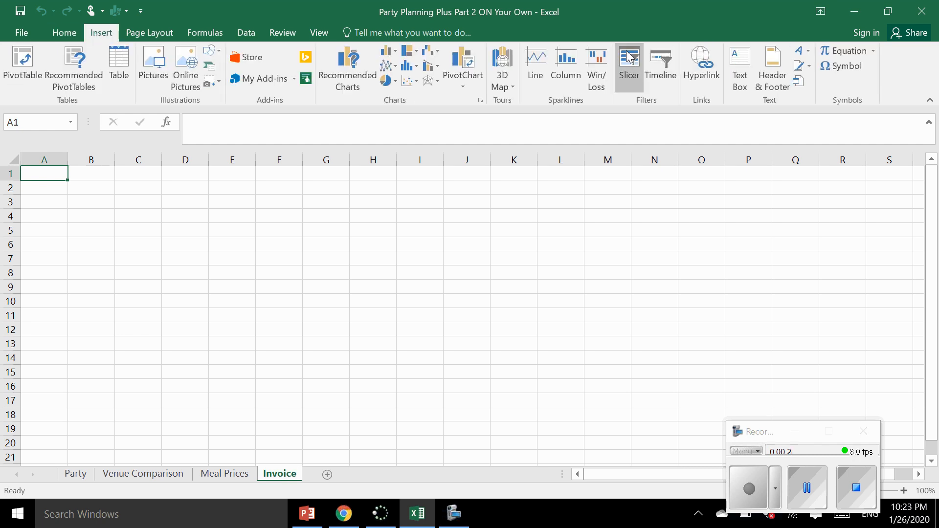
{"action": "left_click", "coordinate": [799, 83]}
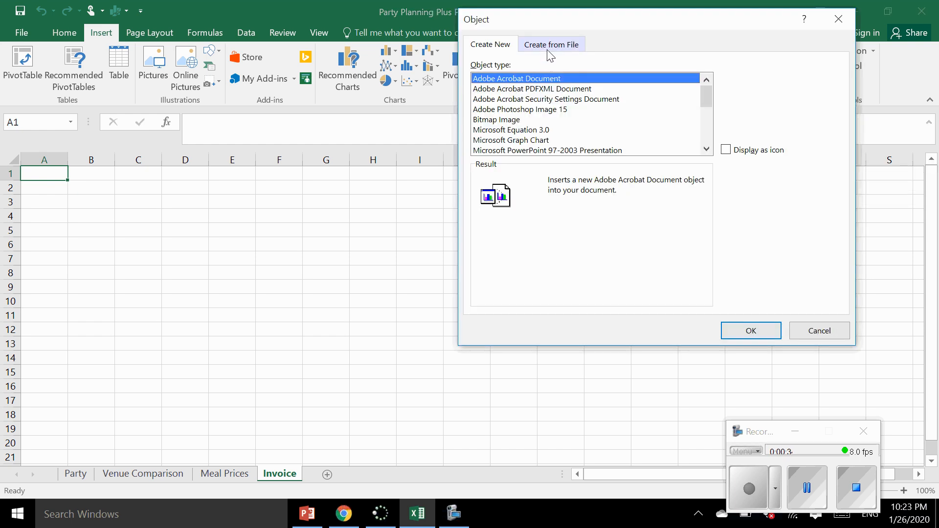
{"action": "left_click", "coordinate": [550, 49]}
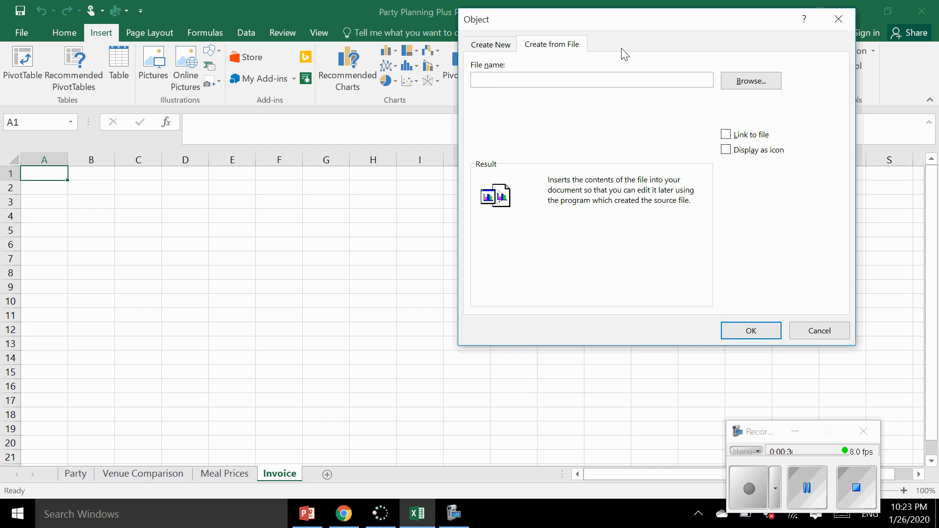
{"action": "left_click", "coordinate": [760, 84]}
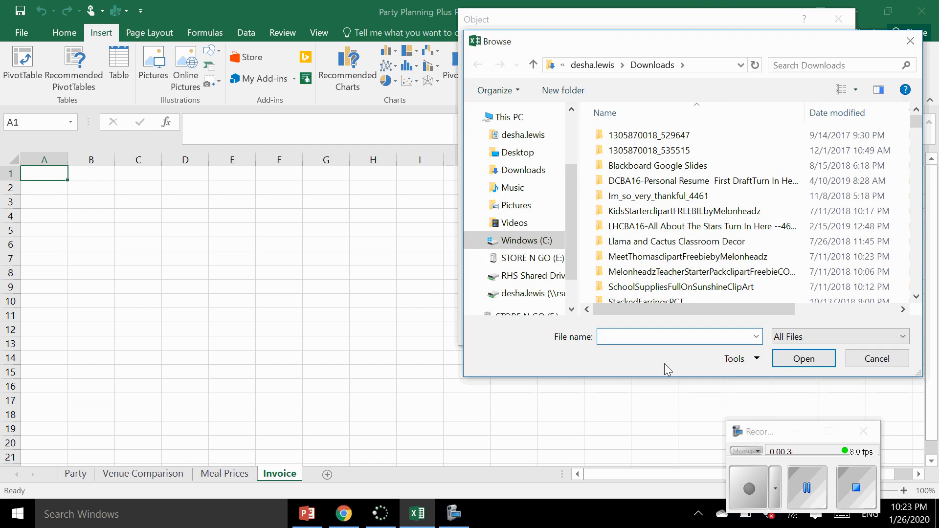
{"action": "type", "text": "on"}
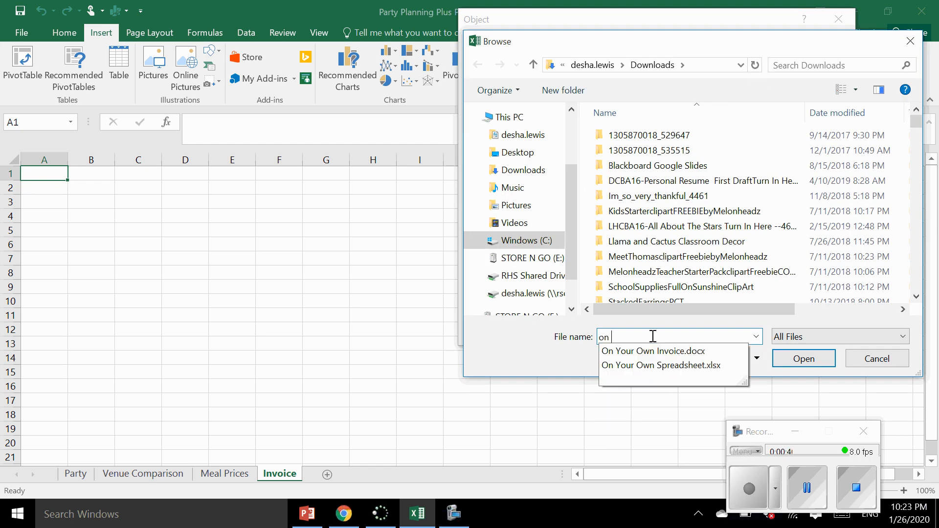
{"action": "left_click", "coordinate": [637, 351]}
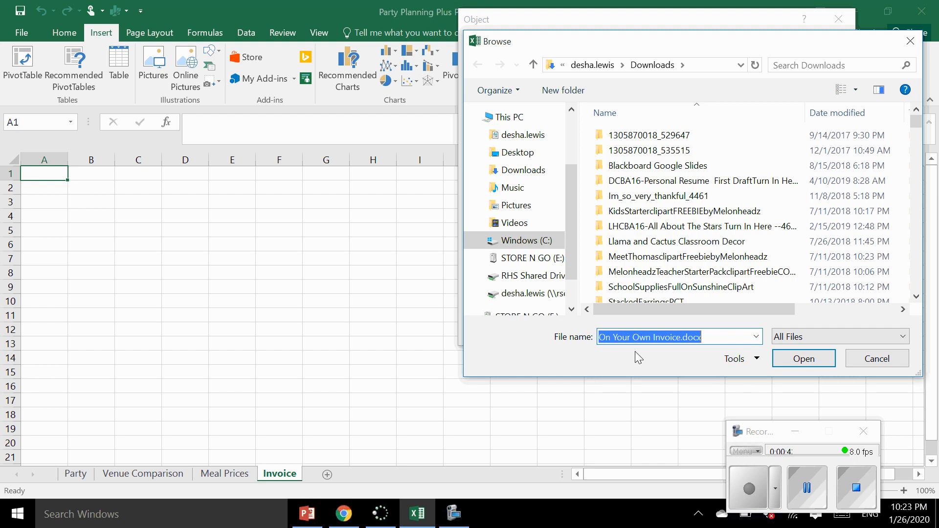
{"action": "left_click", "coordinate": [824, 364]}
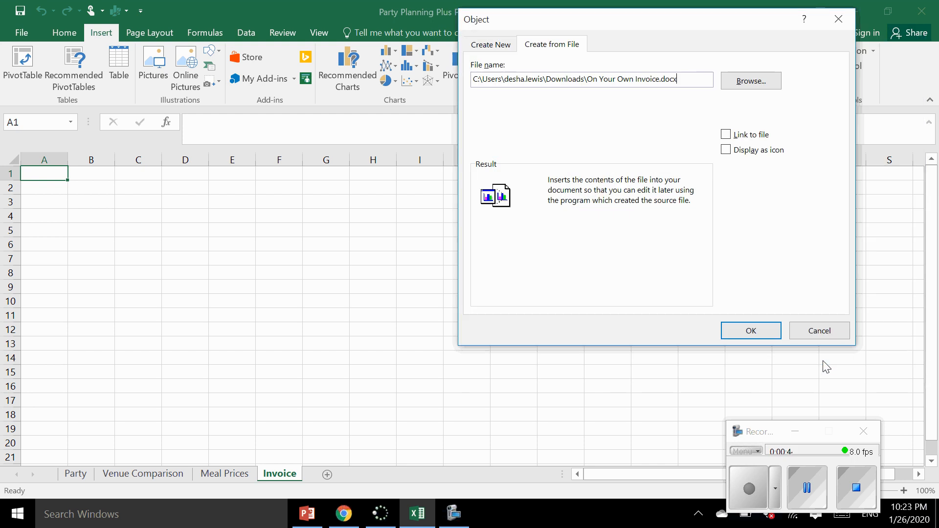
{"action": "left_click", "coordinate": [754, 333]}
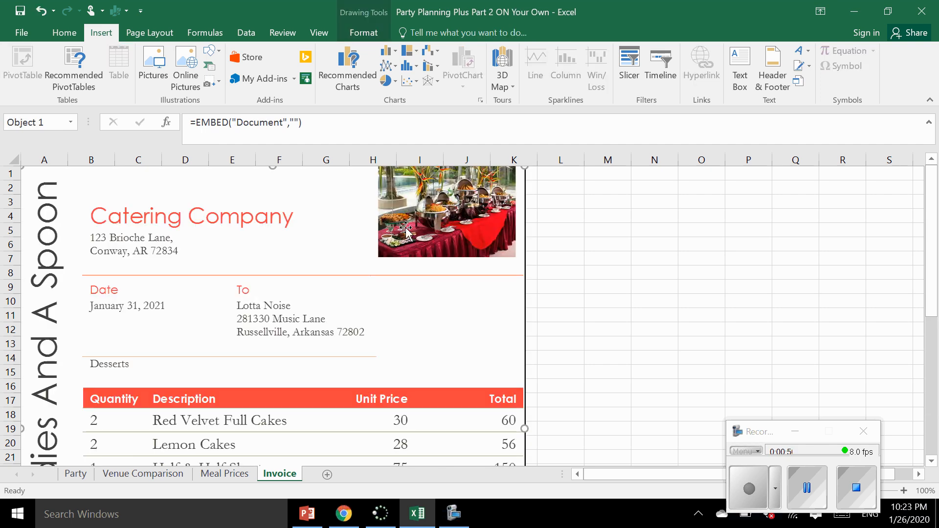
{"action": "left_click_drag", "start_coordinate": [932, 245], "coordinate": [895, 176]}
- On the Venue Comparison sheet, use AutoSum in B8 to add the Hughes Center fees in B4:B7
{"action": "left_click", "coordinate": [150, 477]}
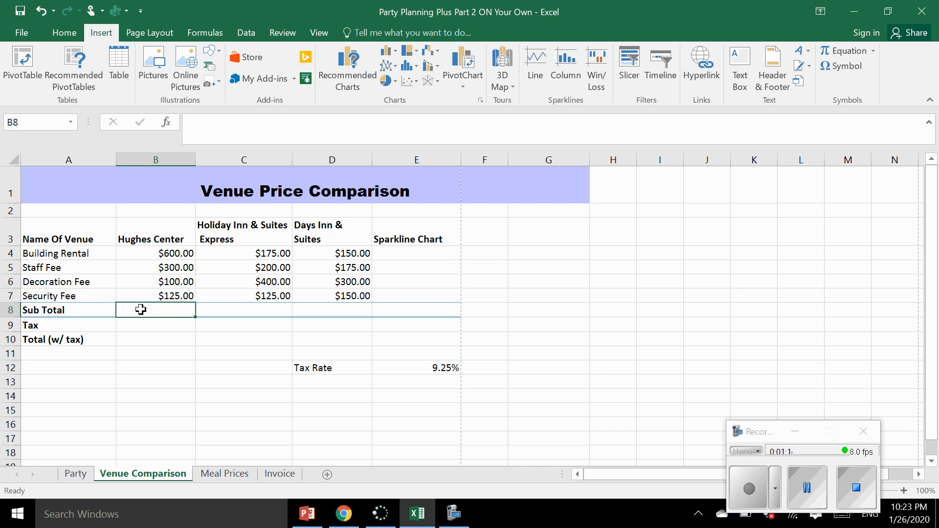
{"action": "left_click", "coordinate": [64, 34]}
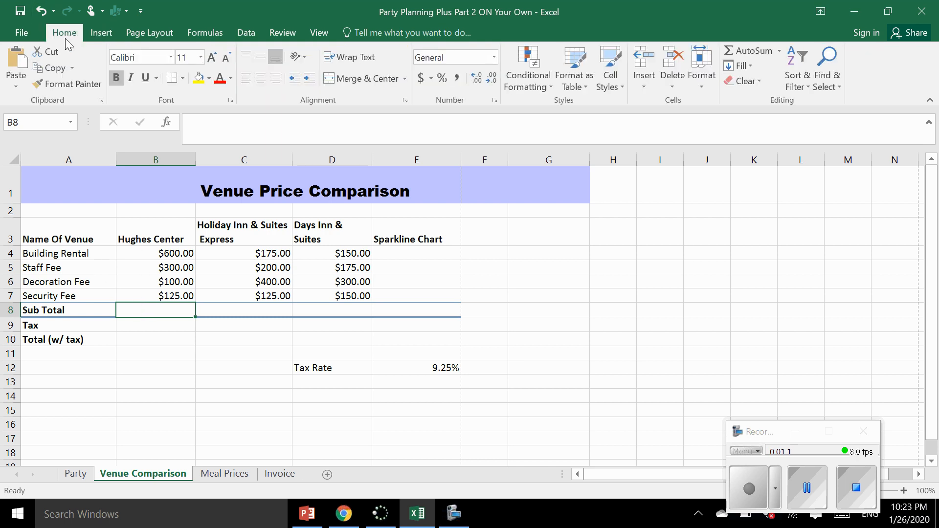
{"action": "left_click", "coordinate": [740, 50]}
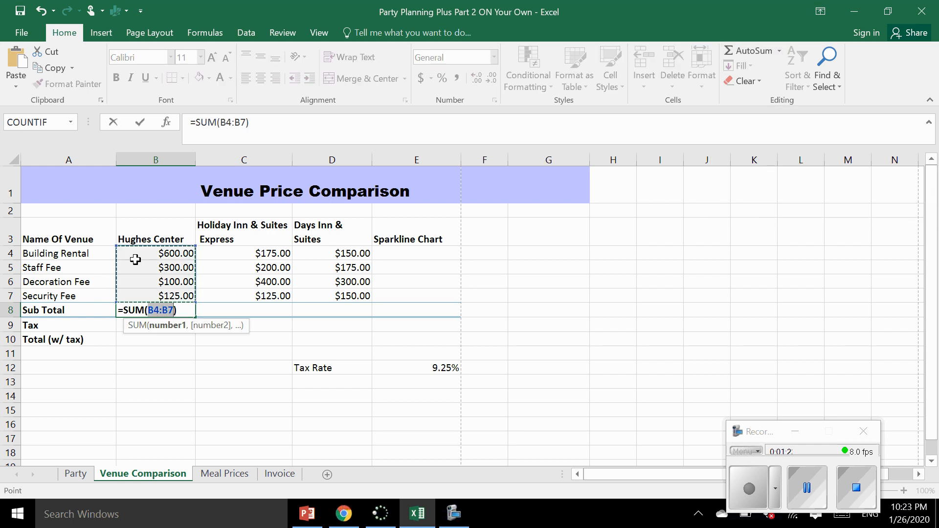
{"action": "key", "text": "Return"}
- Fill the Sub Total formula from B8 across to D8 and check the copied formulas
{"action": "left_click", "coordinate": [184, 310]}
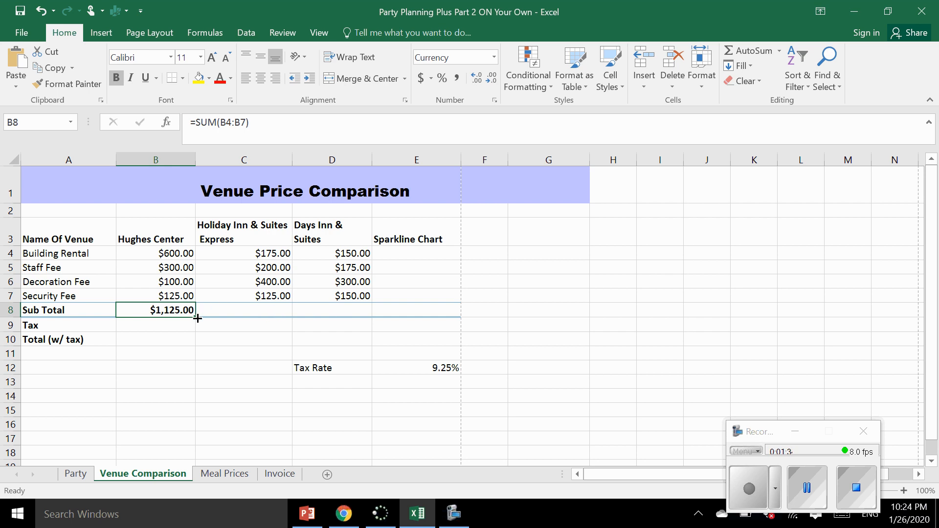
{"action": "left_click_drag", "start_coordinate": [197, 318], "coordinate": [335, 312]}
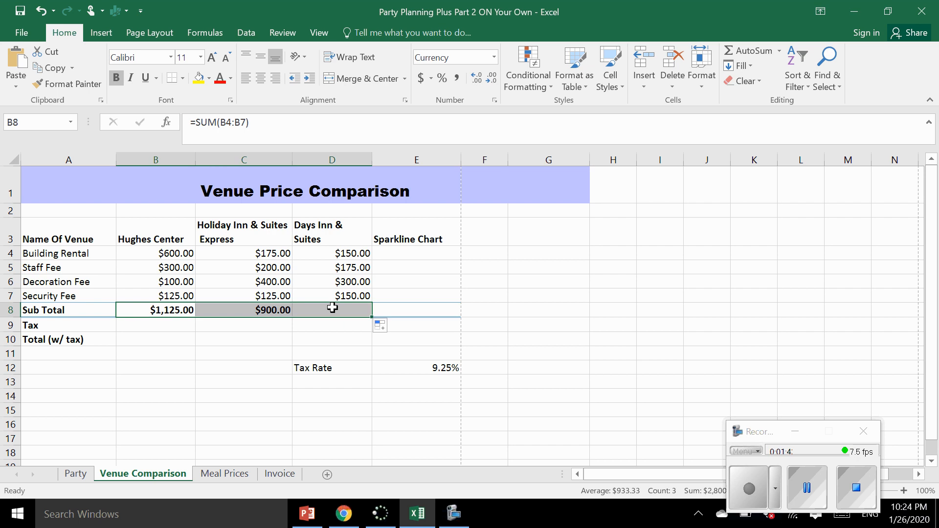
{"action": "left_click", "coordinate": [237, 309]}
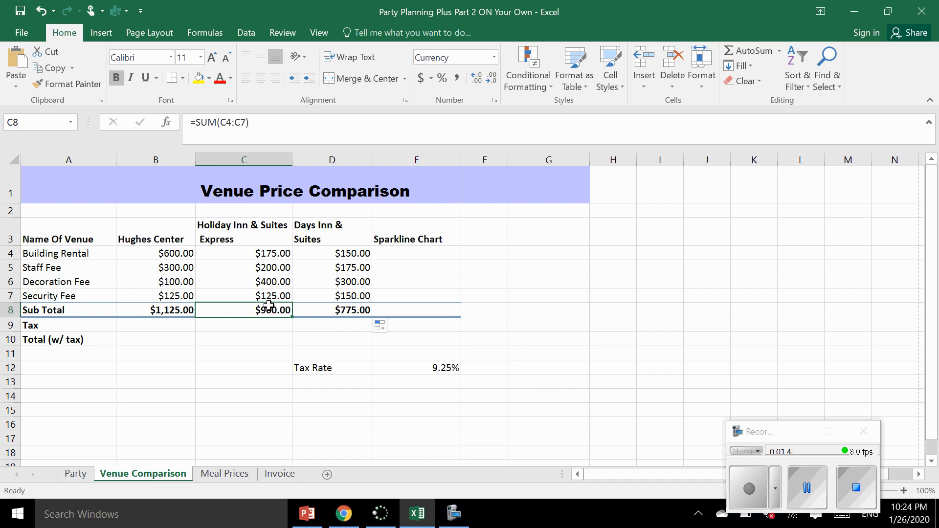
{"action": "left_click", "coordinate": [336, 315]}
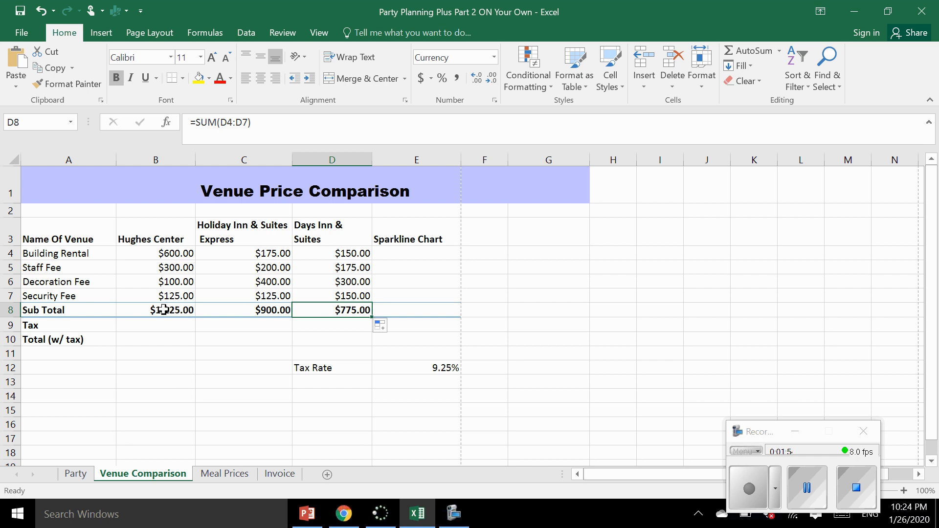
- Enter the Hughes Center tax formula =B8*$E$12 in B9, using an absolute reference to the tax rate
{"action": "left_click", "coordinate": [162, 328]}
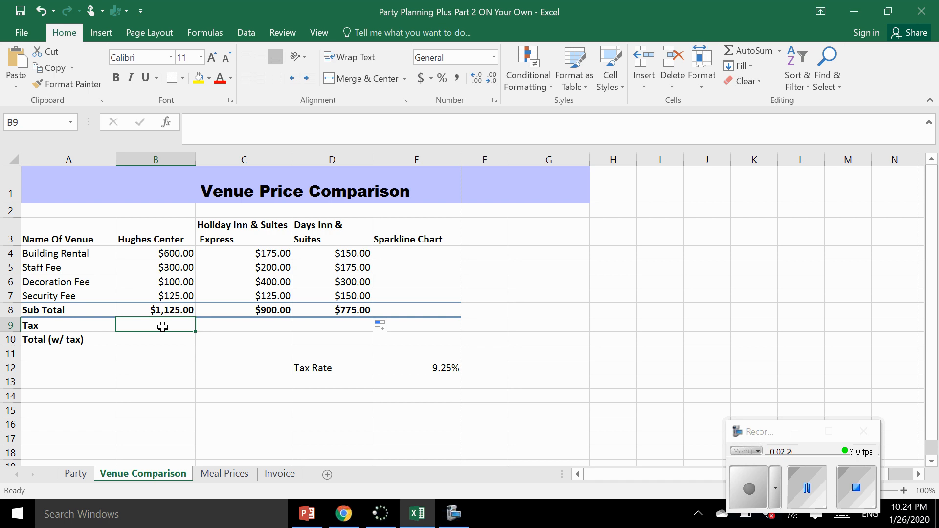
{"action": "type", "text": "="}
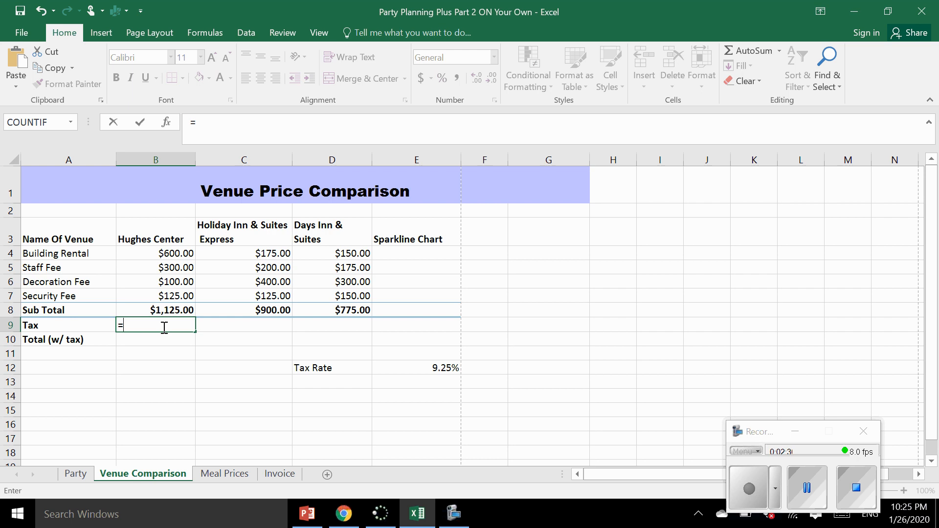
{"action": "left_click", "coordinate": [139, 309]}
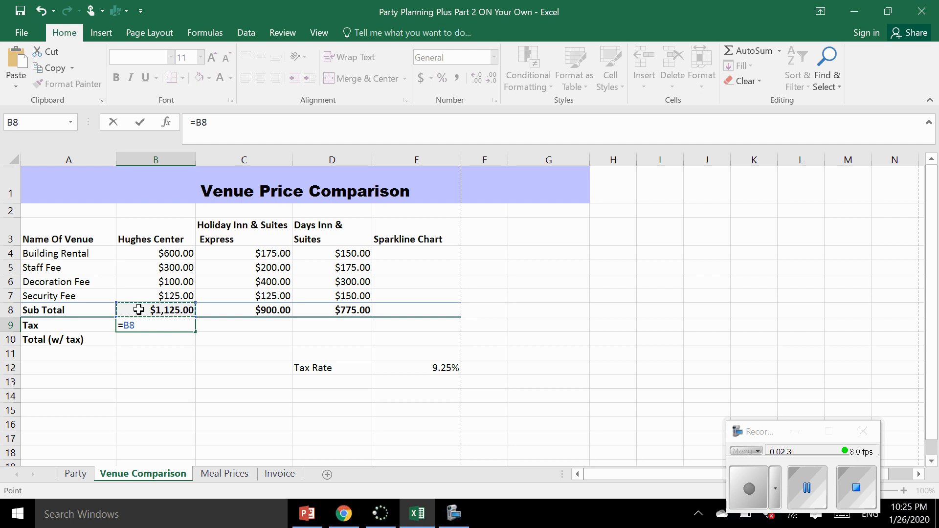
{"action": "type", "text": "*"}
{"action": "type", "text": "$"}
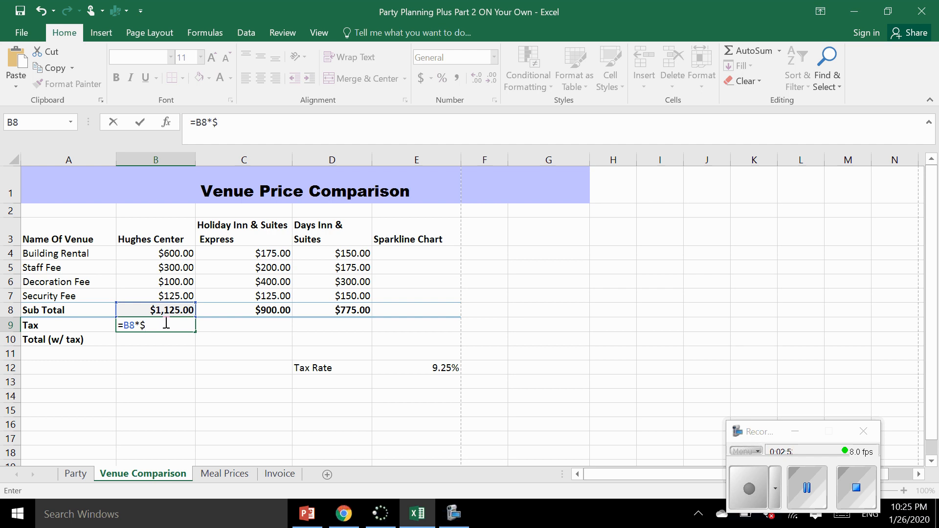
{"action": "type", "text": "E$12"}
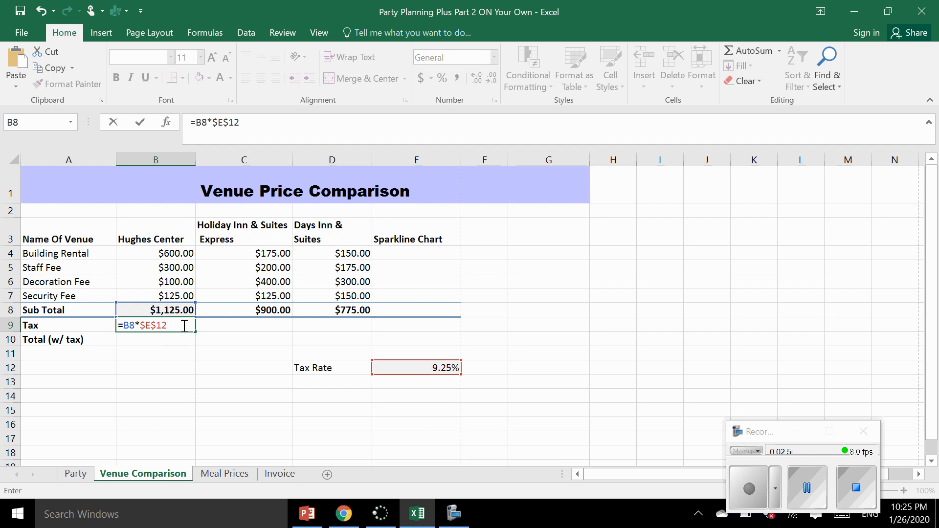
{"action": "key", "text": "Return"}
- Fill the Tax formula from B9 across to D9 and compare the formulas of the three venues
{"action": "left_click", "coordinate": [184, 325]}
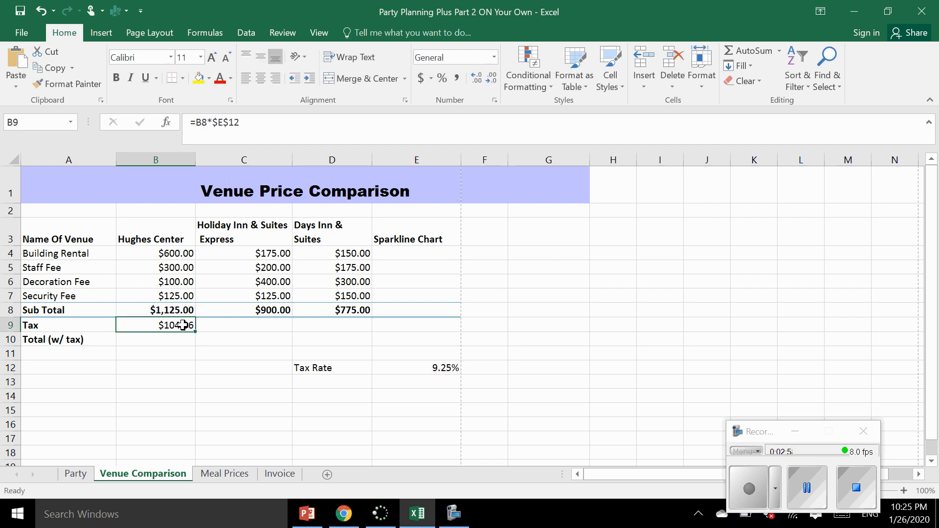
{"action": "left_click_drag", "start_coordinate": [195, 331], "coordinate": [343, 325]}
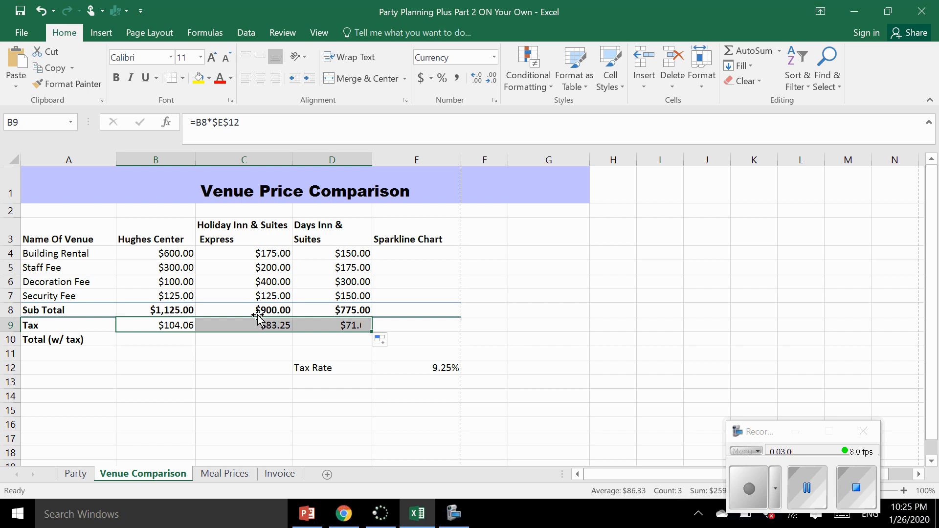
{"action": "left_click", "coordinate": [258, 321]}
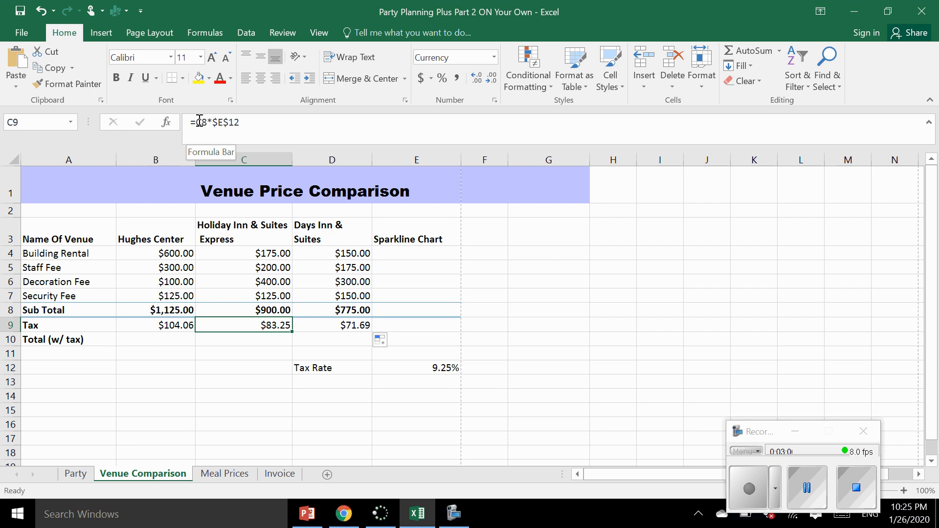
{"action": "left_click", "coordinate": [176, 326]}
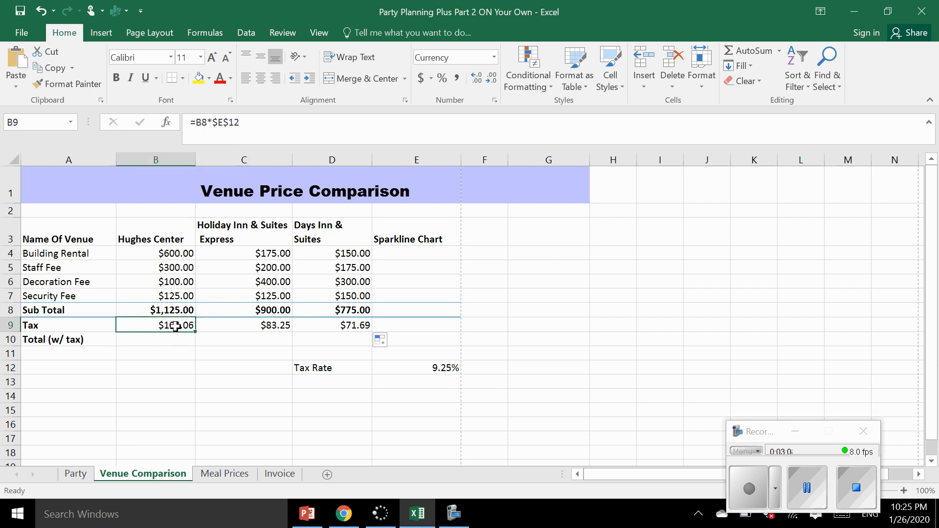
{"action": "left_click", "coordinate": [217, 324]}
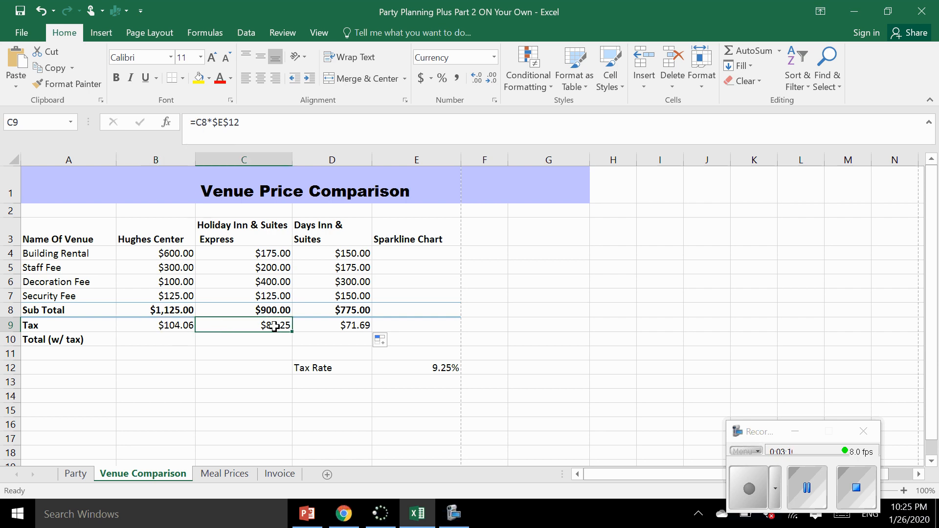
{"action": "left_click", "coordinate": [318, 321]}
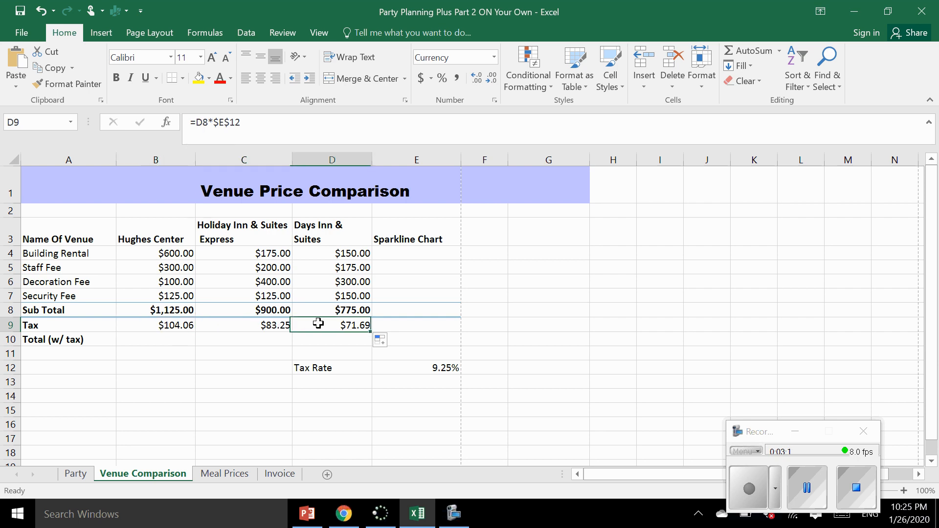
{"action": "left_click", "coordinate": [273, 325]}
{"action": "left_click", "coordinate": [177, 327]}
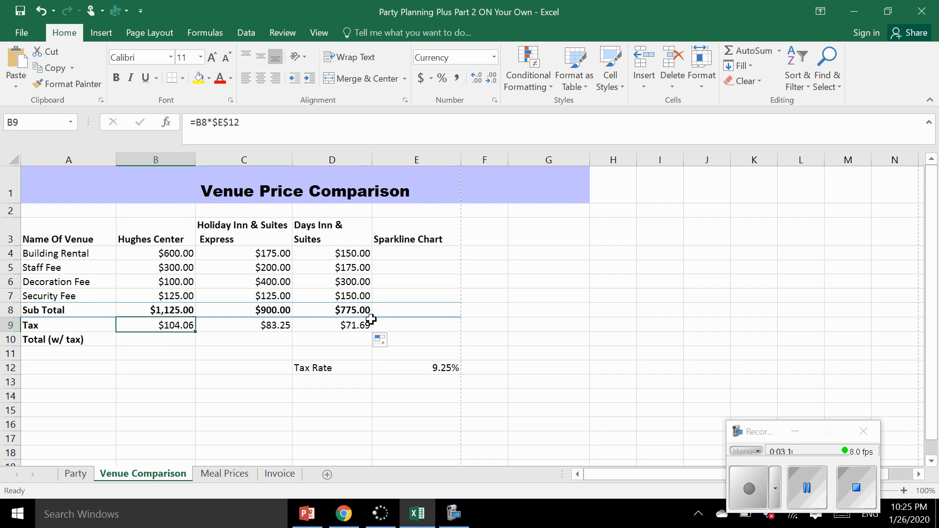
{"action": "left_click", "coordinate": [355, 325]}
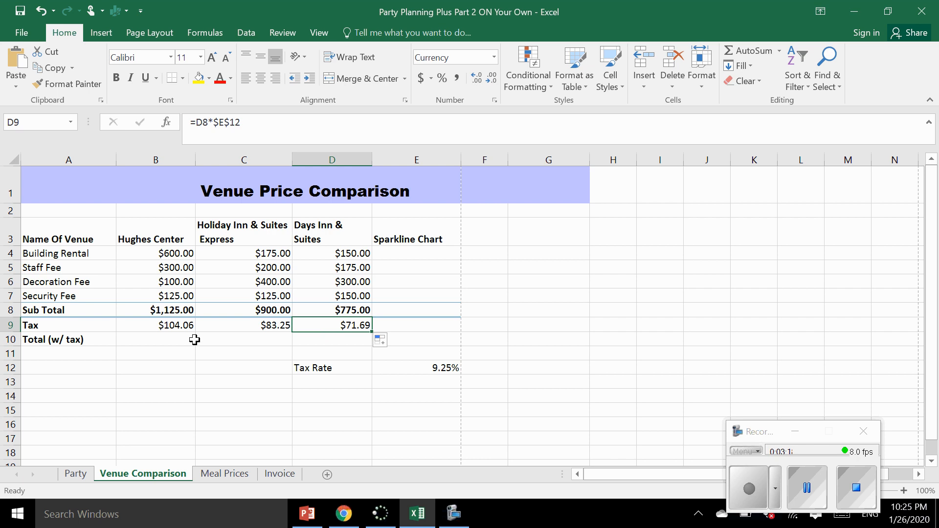
- Enter the Hughes Center total formula =B8+B9 in B10 and fill it across to D10 for the other venues
{"action": "left_click", "coordinate": [175, 338]}
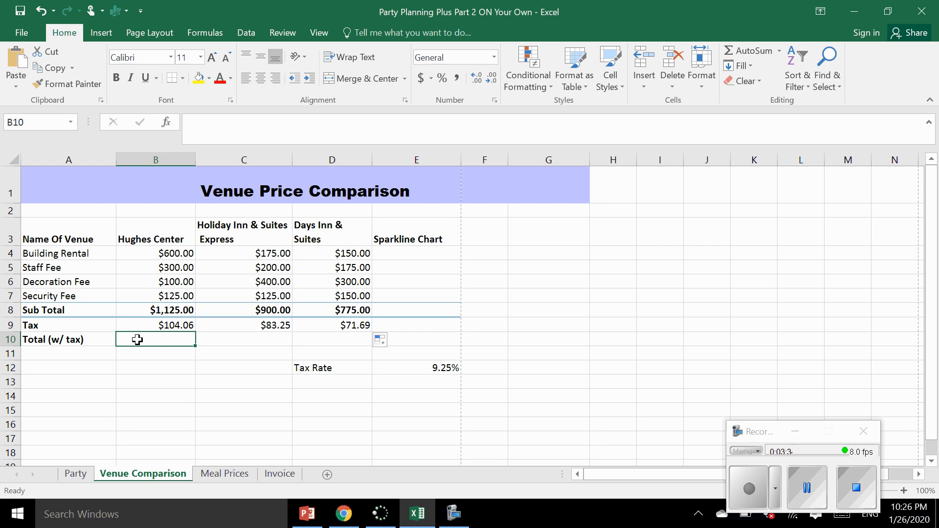
{"action": "type", "text": "="}
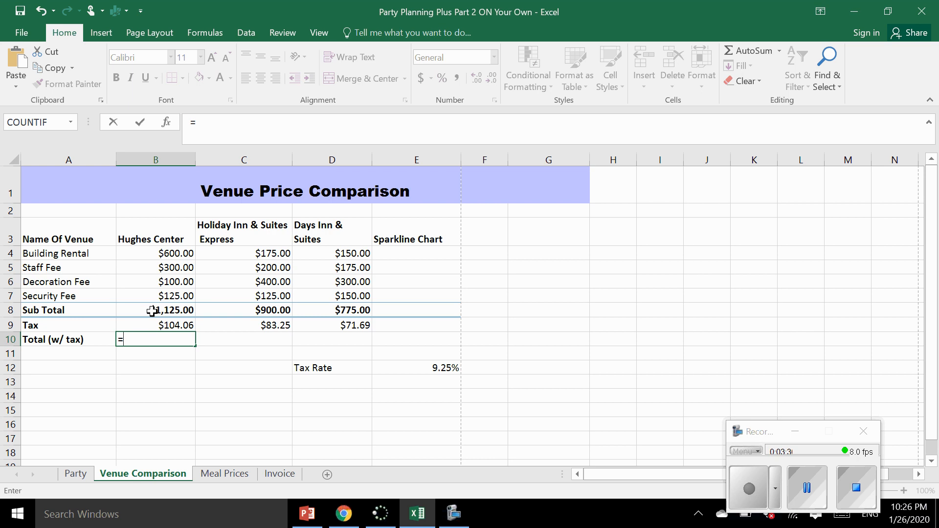
{"action": "left_click", "coordinate": [144, 309]}
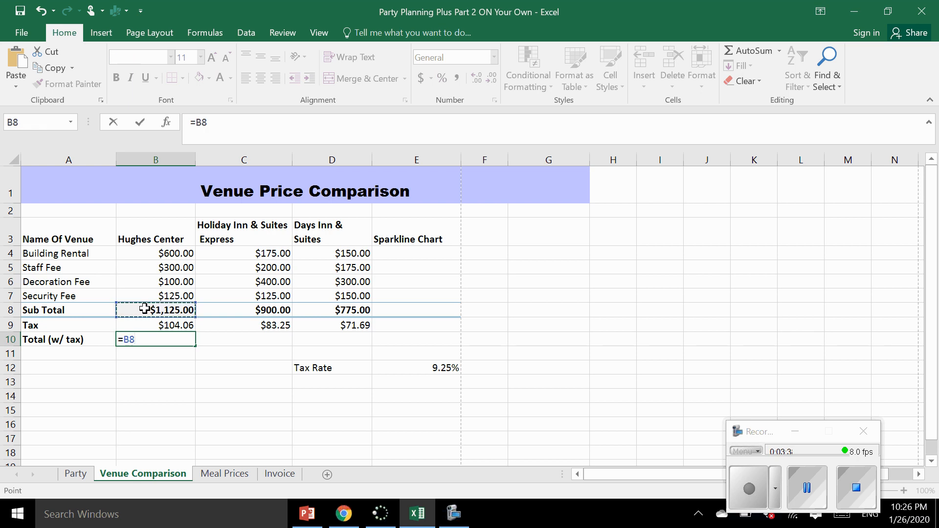
{"action": "type", "text": "+"}
{"action": "left_click", "coordinate": [146, 325]}
{"action": "key", "text": "Return"}
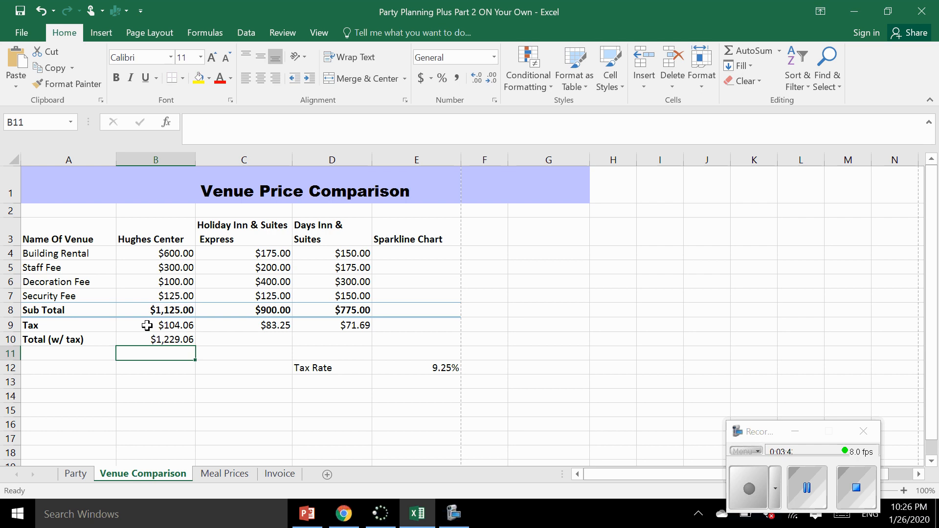
{"action": "left_click", "coordinate": [150, 336]}
{"action": "left_click_drag", "start_coordinate": [194, 346], "coordinate": [354, 336]}
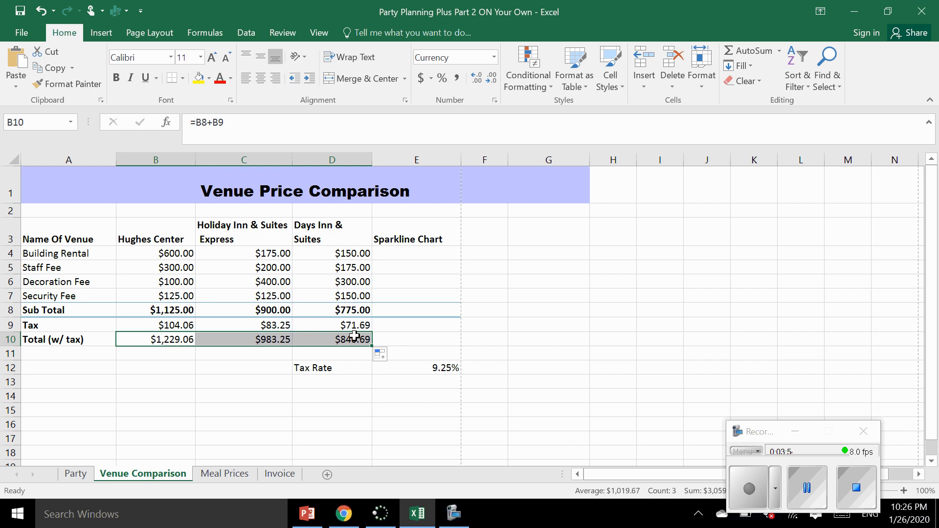
- Insert a column sparkline in E4 from the data range B4:D4 and fill it down through E7
{"action": "left_click", "coordinate": [426, 252]}
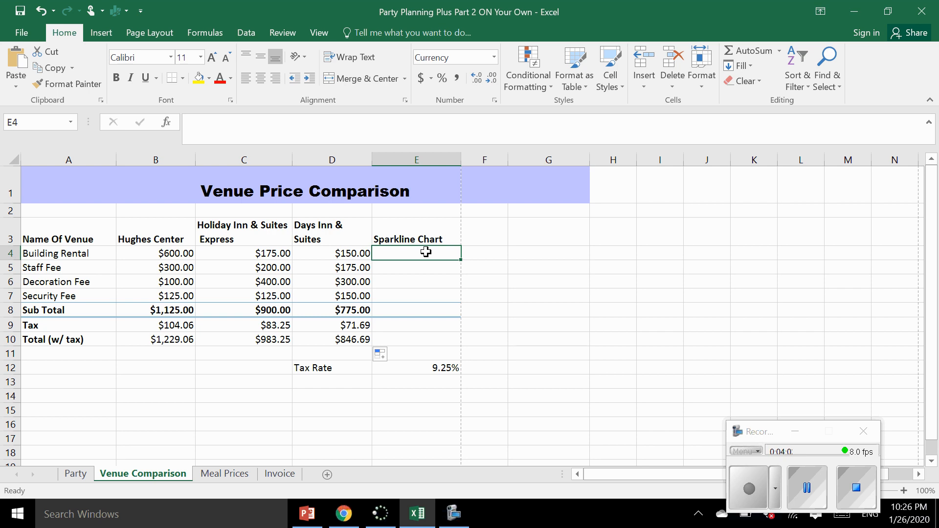
{"action": "left_click", "coordinate": [101, 33]}
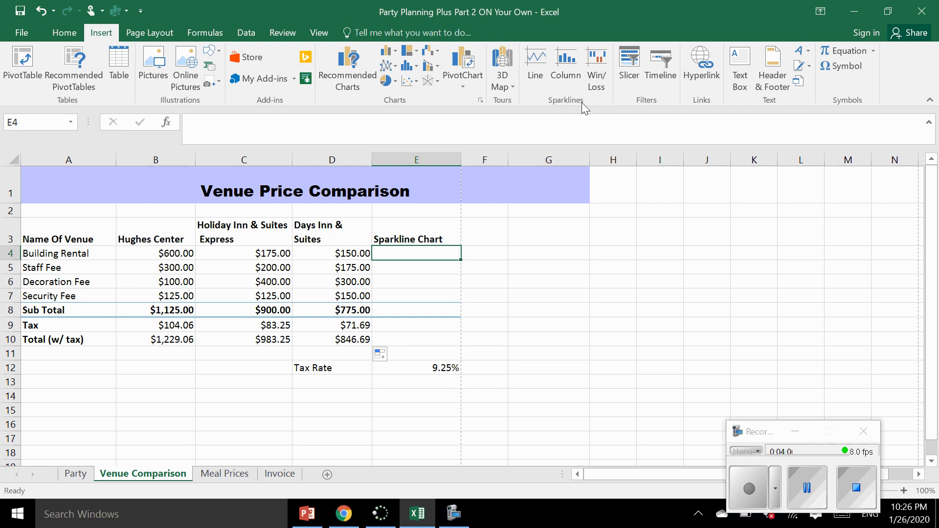
{"action": "left_click", "coordinate": [573, 72]}
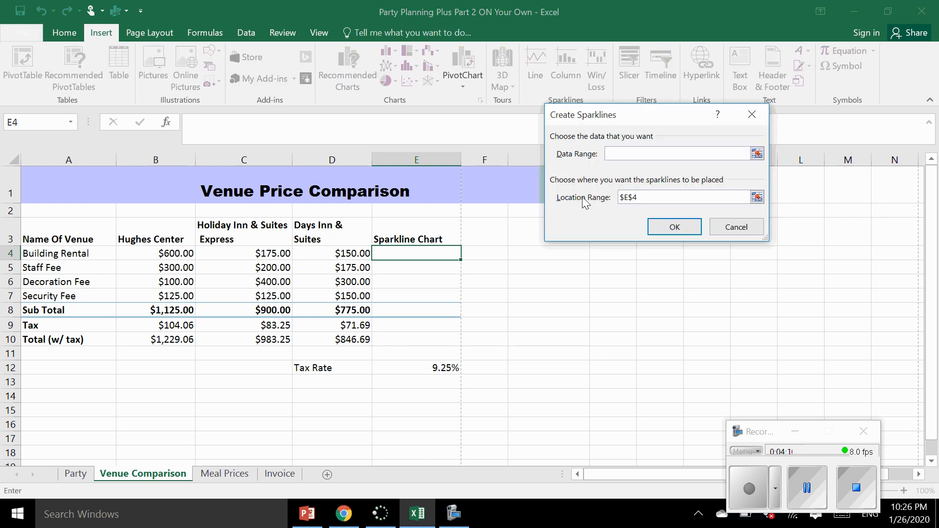
{"action": "left_click", "coordinate": [170, 253]}
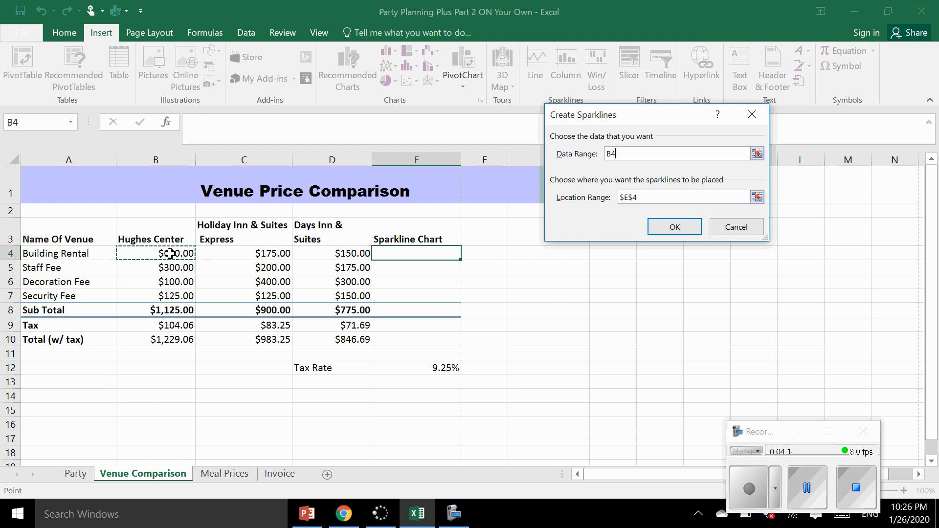
{"action": "left_click_drag", "start_coordinate": [170, 252], "coordinate": [318, 251]}
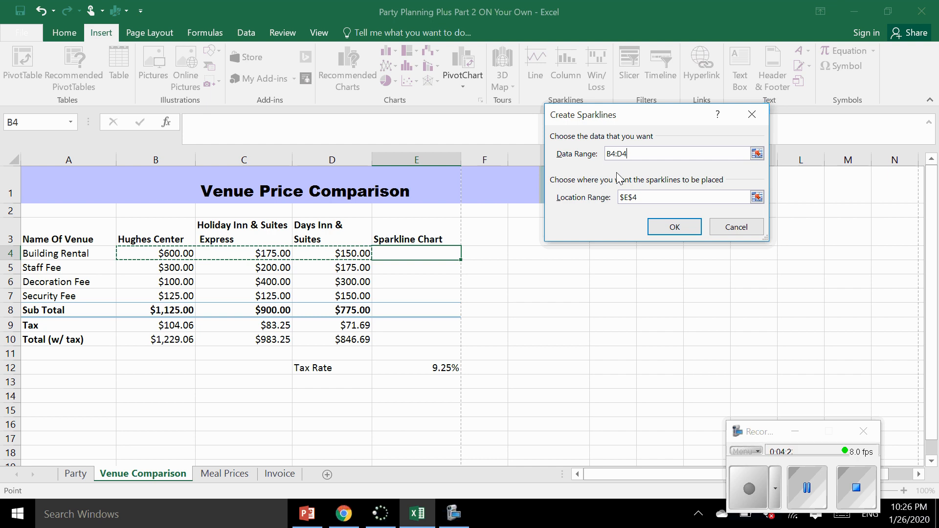
{"action": "key", "text": "Return"}
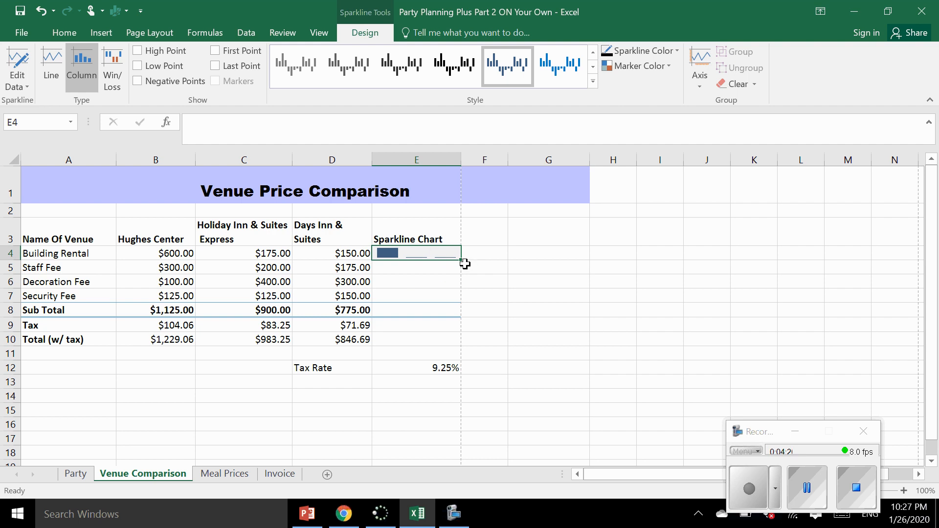
{"action": "left_click_drag", "start_coordinate": [459, 259], "coordinate": [454, 296]}
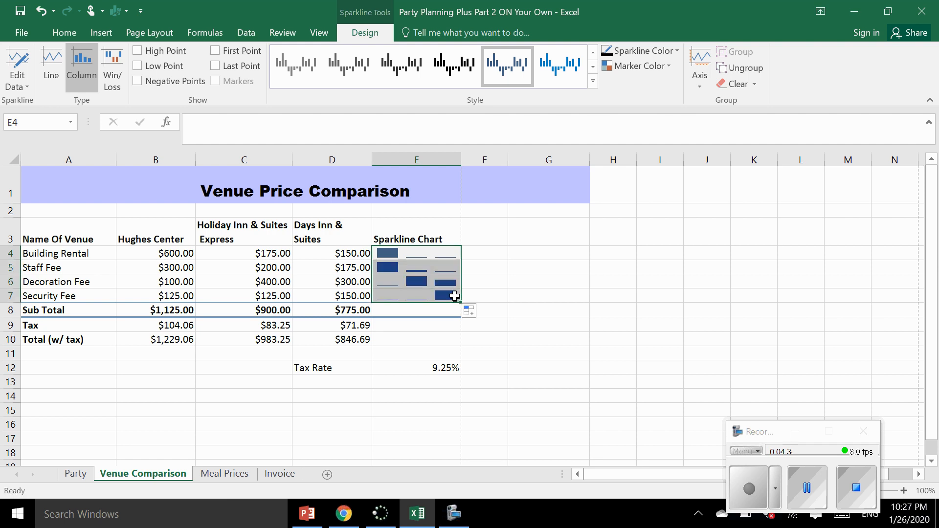
{"action": "left_click", "coordinate": [803, 501]}
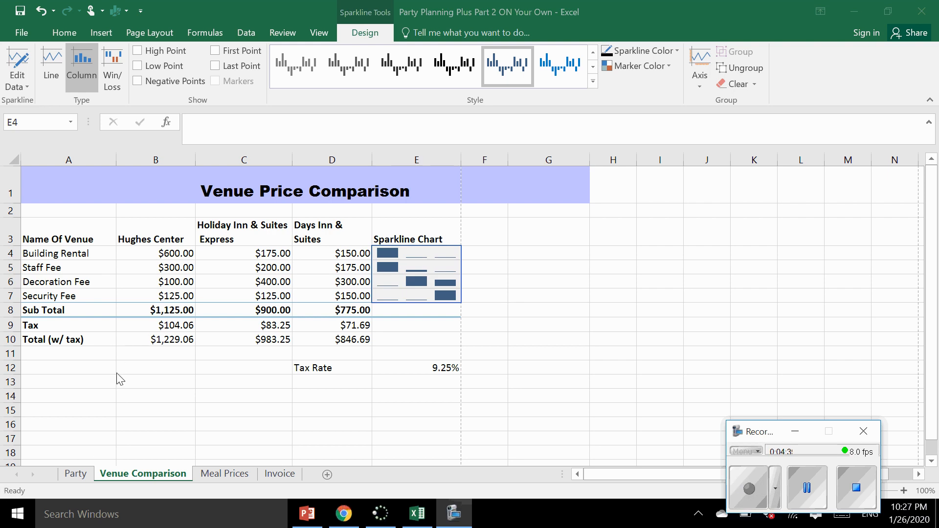
- On the Party sheet, insert a COUNTIF function in H2 that counts the "yes" entries in column B
{"action": "left_click", "coordinate": [82, 482]}
{"action": "left_click", "coordinate": [81, 475]}
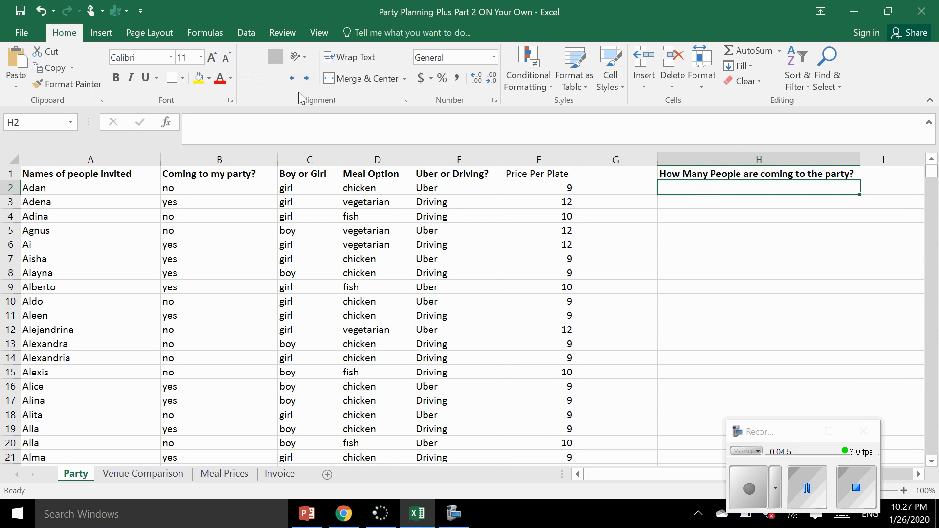
{"action": "left_click", "coordinate": [166, 122]}
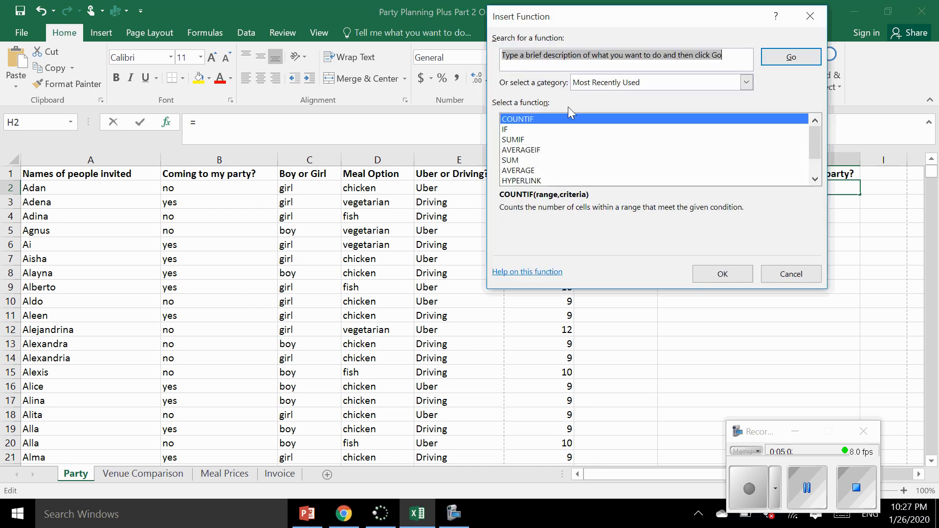
{"action": "left_click", "coordinate": [518, 121]}
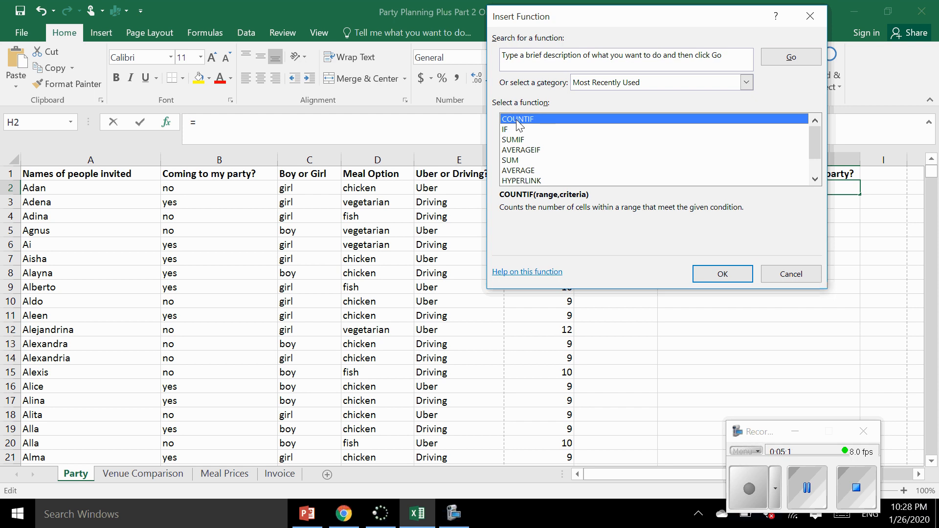
{"action": "left_click", "coordinate": [732, 275]}
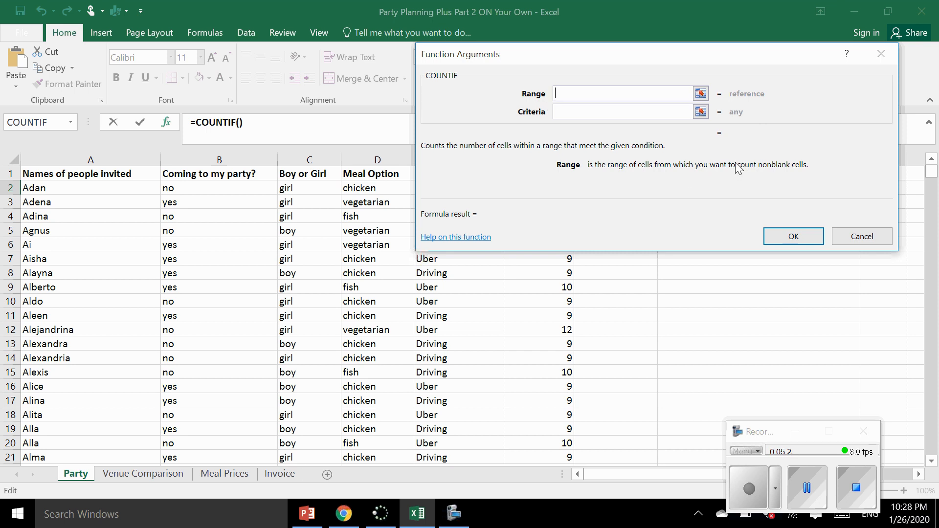
{"action": "left_click", "coordinate": [206, 157]}
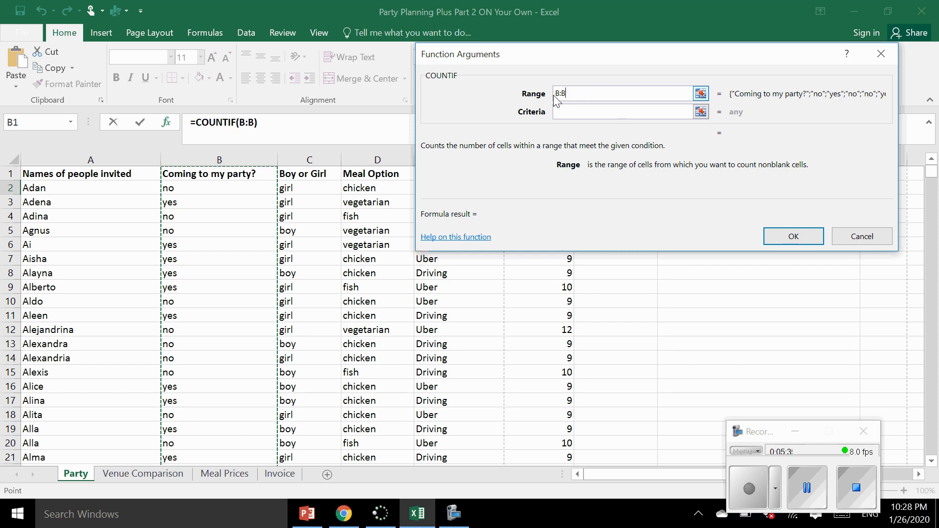
{"action": "left_click", "coordinate": [578, 112]}
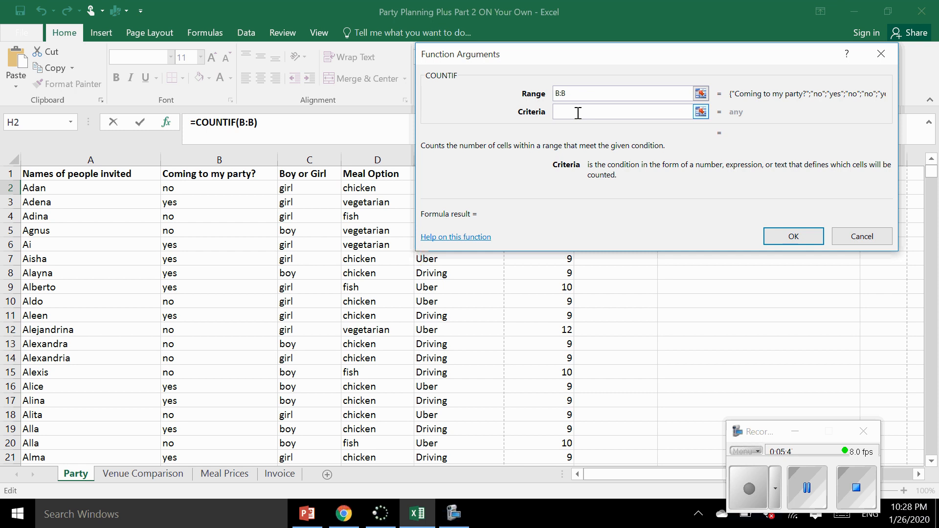
{"action": "type", "text": "\"yes\""}
{"action": "left_click", "coordinate": [793, 236]}
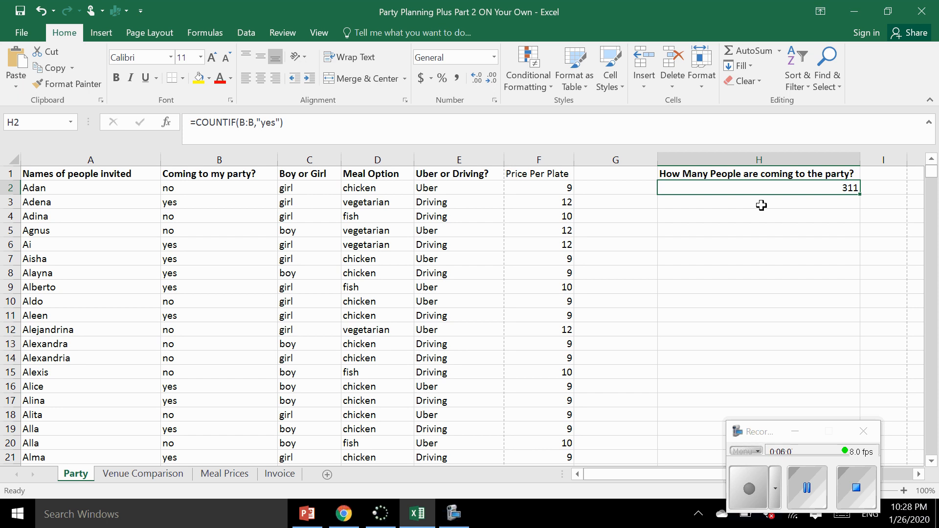
{"action": "left_click", "coordinate": [806, 469]}
{"action": "left_click", "coordinate": [746, 503]}
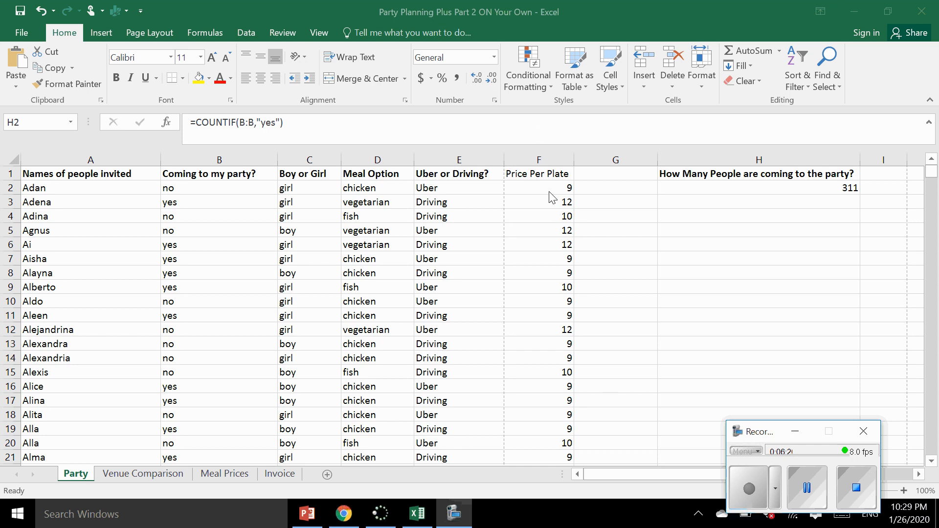
- Apply a Greater Than 10 conditional formatting rule to the Price Per Plate column, using Light Red Fill with Dark Red Text
{"action": "left_click", "coordinate": [523, 156]}
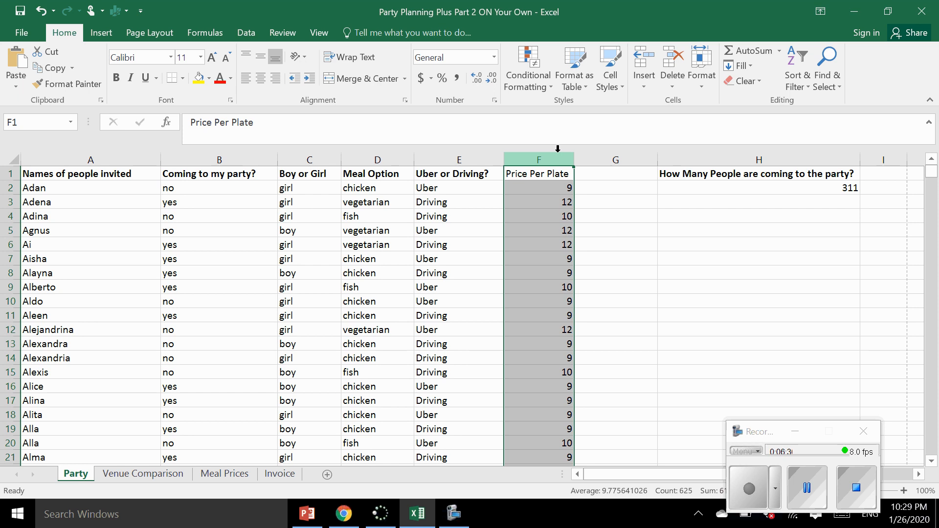
{"action": "right_click", "coordinate": [538, 84]}
{"action": "left_click", "coordinate": [538, 83]}
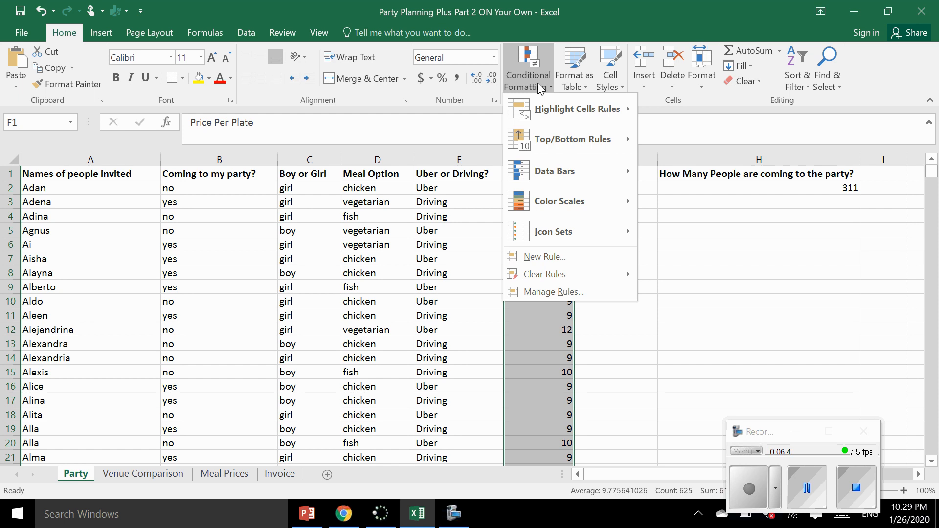
{"action": "mouse_move", "coordinate": [555, 112]}
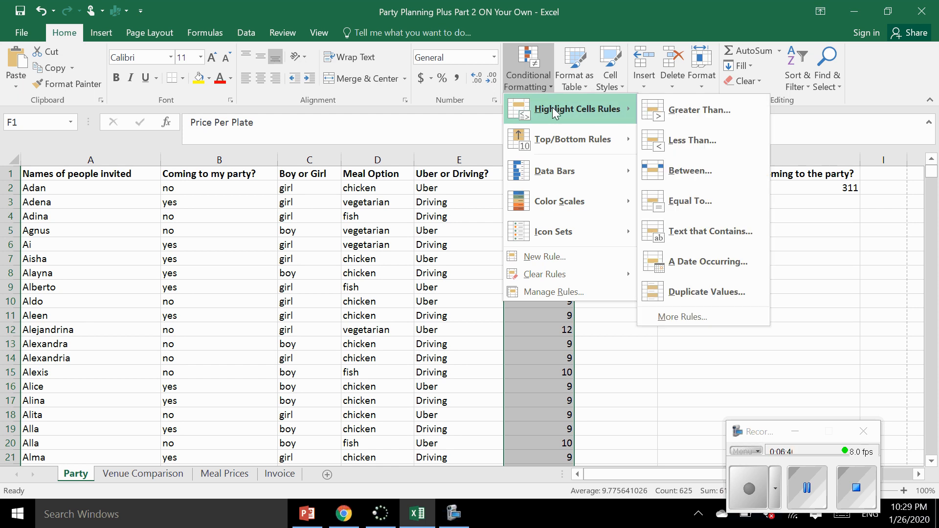
{"action": "left_click", "coordinate": [666, 111]}
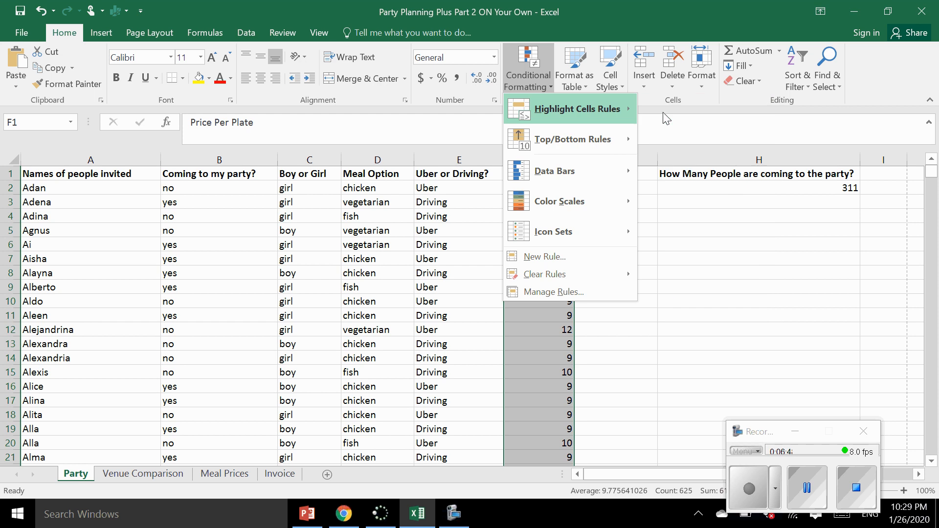
{"action": "left_click", "coordinate": [547, 180]}
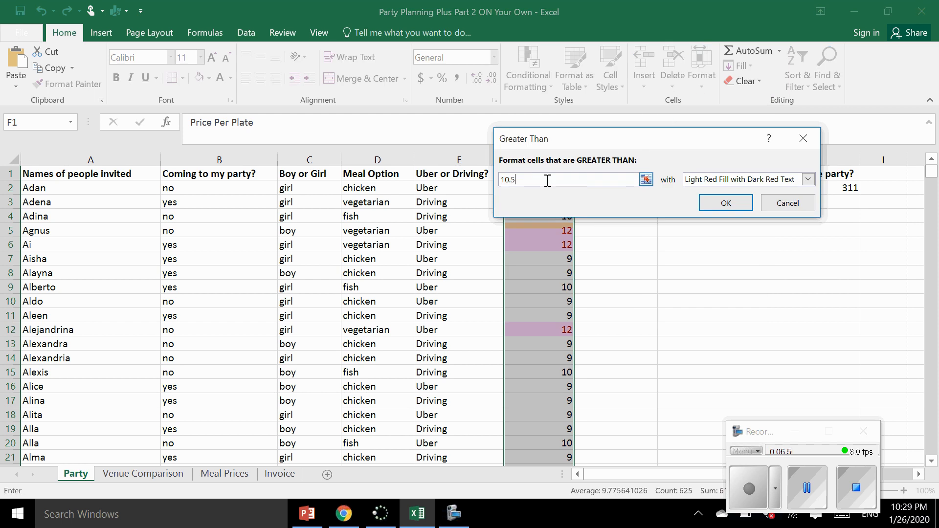
{"action": "key", "text": "BackSpace"}
{"action": "left_click", "coordinate": [723, 213]}
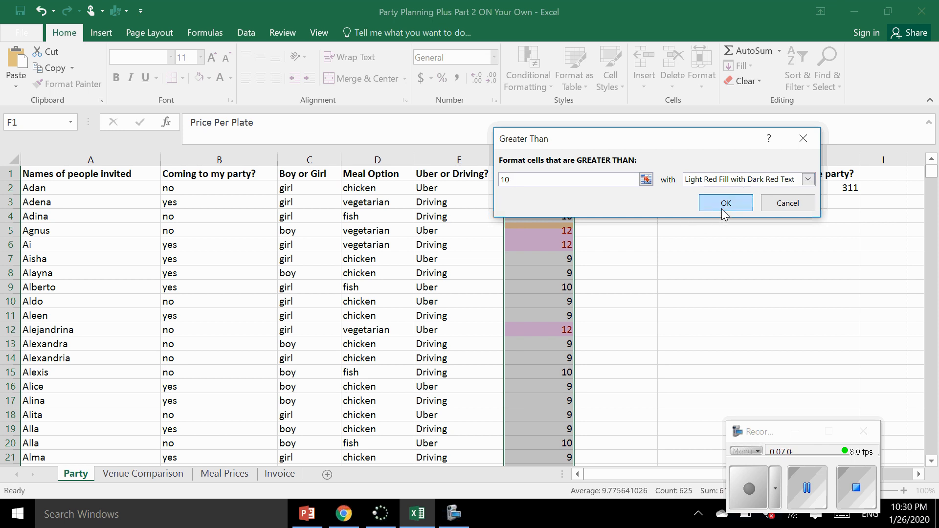
{"action": "left_click", "coordinate": [532, 254]}
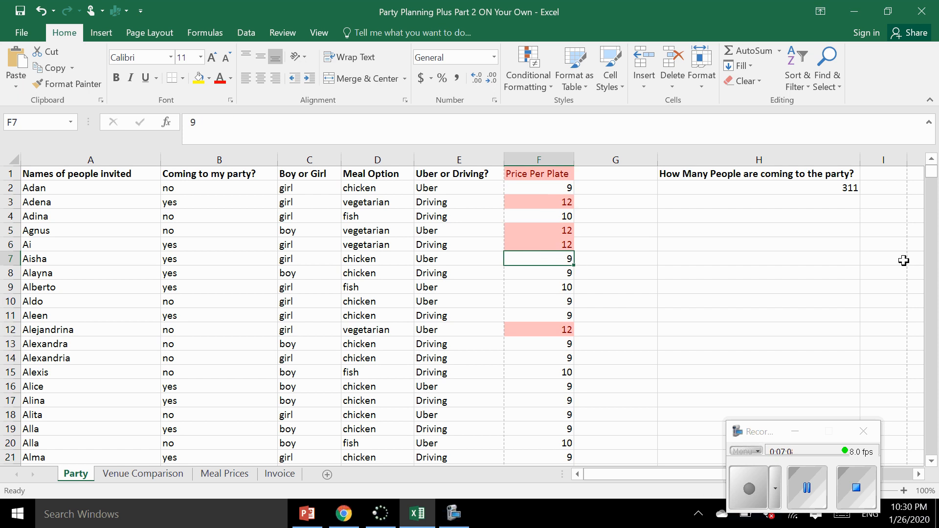
{"action": "mouse_move", "coordinate": [930, 172]}
{"action": "left_mouse_down"}
{"action": "mouse_move", "coordinate": [936, 221]}
{"action": "mouse_move", "coordinate": [925, 171]}
{"action": "left_mouse_up"}
{"action": "left_click", "coordinate": [812, 492]}
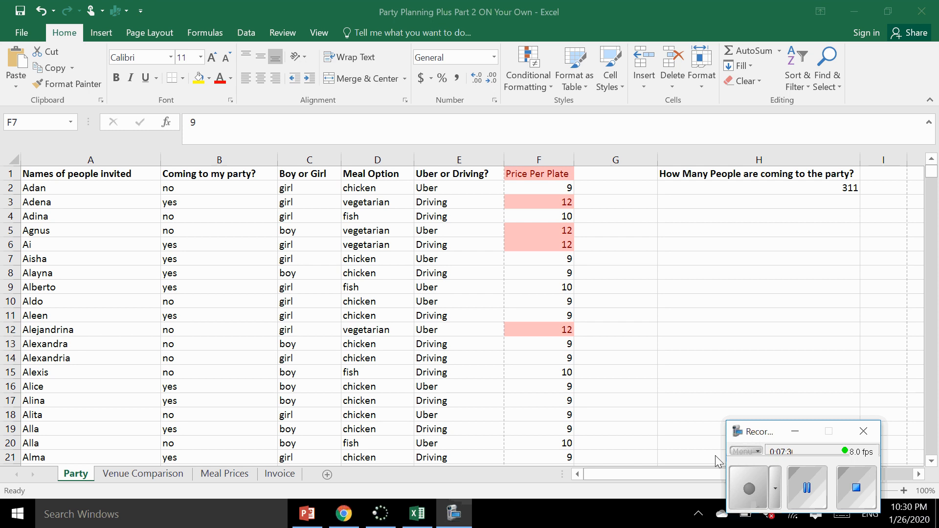
- Turn on filtering for the guest list in columns A through F
{"action": "left_click", "coordinate": [86, 150]}
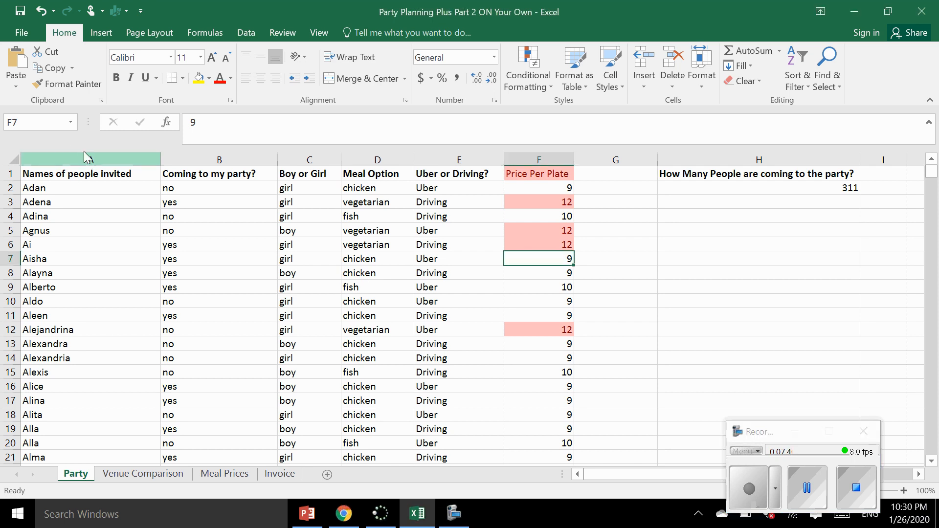
{"action": "left_click", "coordinate": [83, 155]}
{"action": "left_click_drag", "start_coordinate": [98, 157], "coordinate": [514, 153]}
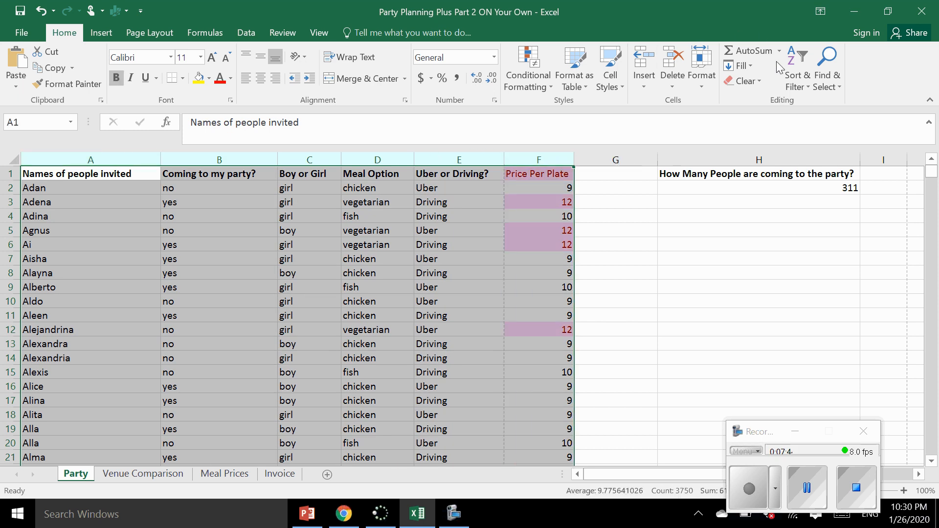
{"action": "left_click", "coordinate": [800, 85]}
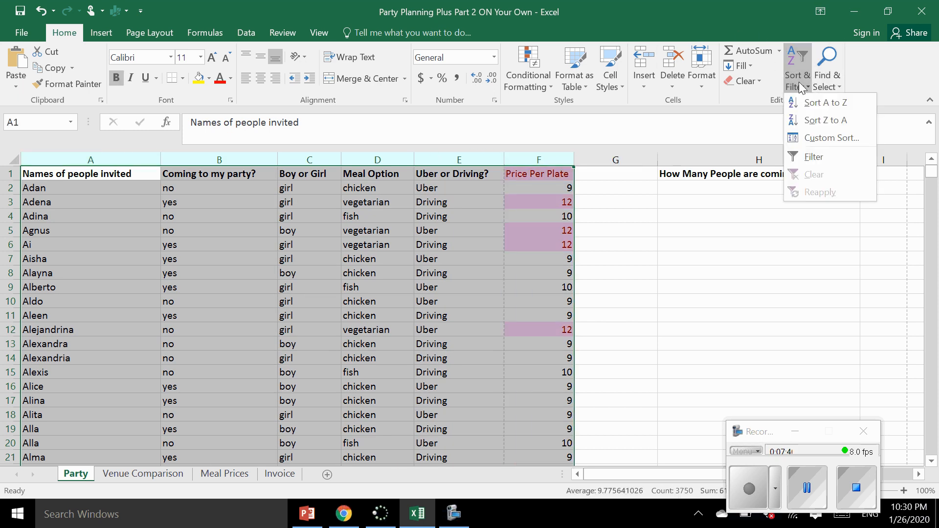
{"action": "left_click", "coordinate": [825, 161]}
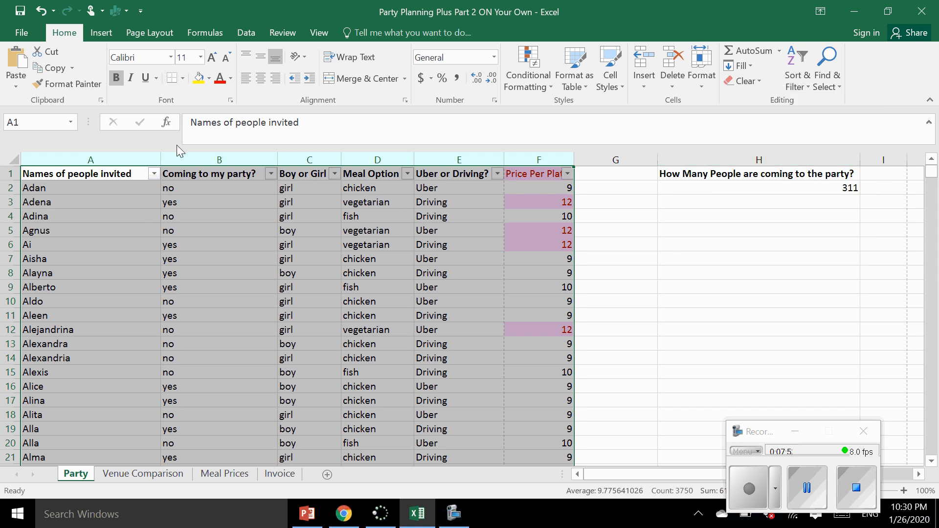
- Sort the guest list by "Names of people invited" from A to Z
{"action": "left_click", "coordinate": [154, 174]}
{"action": "left_click", "coordinate": [144, 157]}
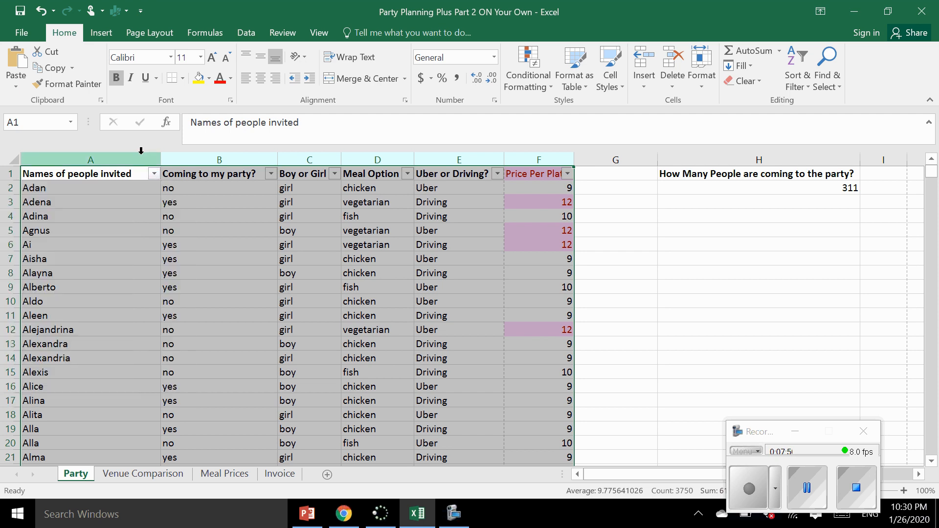
{"action": "left_click", "coordinate": [142, 157]}
{"action": "left_click", "coordinate": [154, 174]}
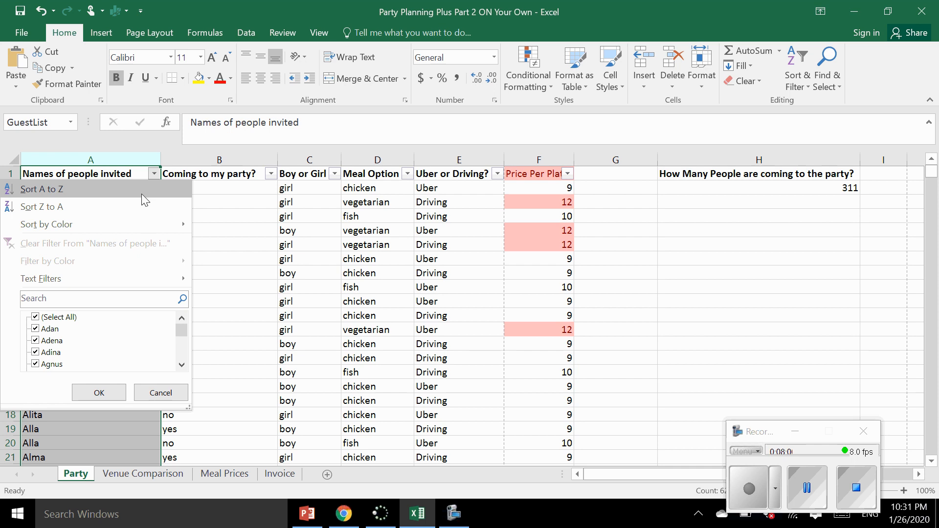
{"action": "left_click", "coordinate": [145, 199]}
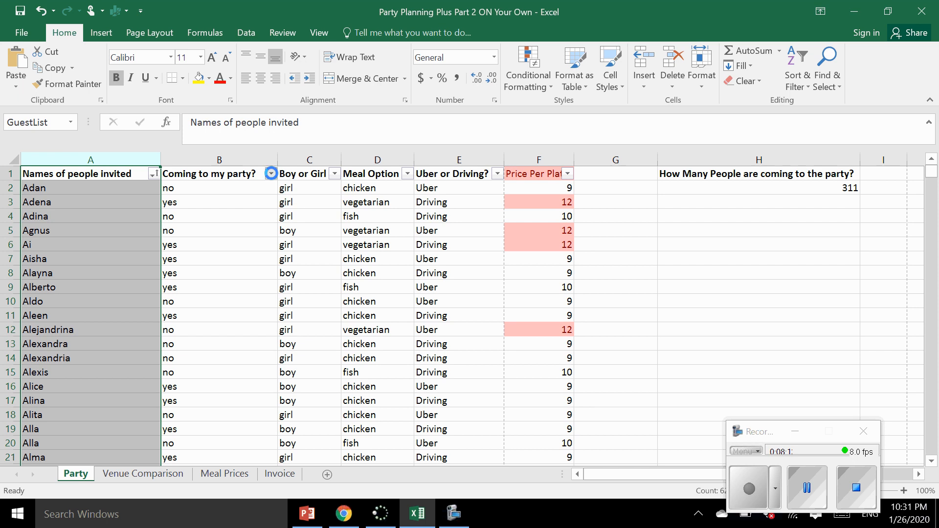
- Sort the guest list by "Coming to my party?" from Z to A
{"action": "left_click", "coordinate": [271, 174]}
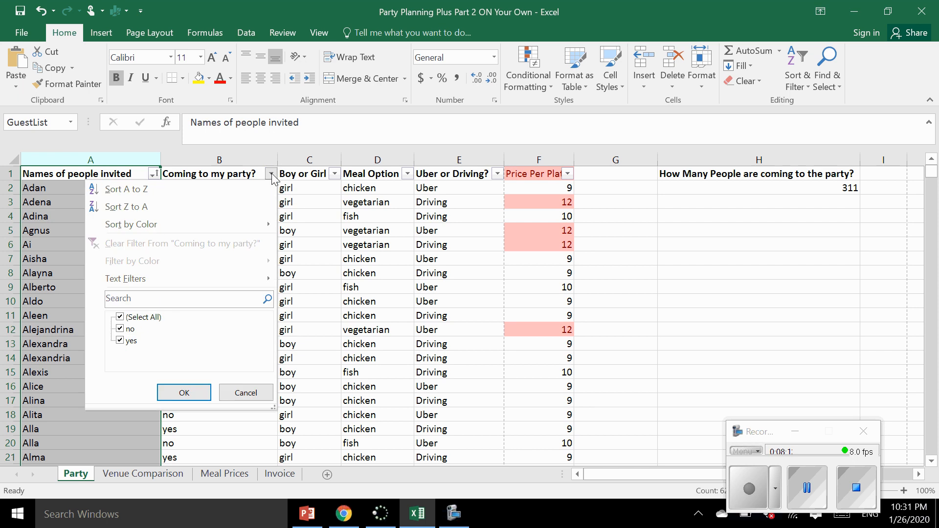
{"action": "left_click", "coordinate": [231, 206]}
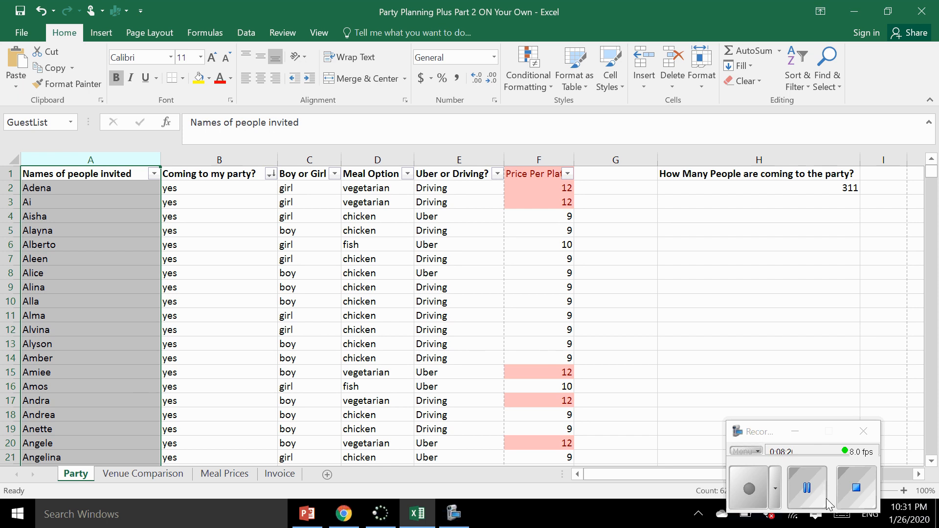
{"action": "left_click", "coordinate": [752, 488]}
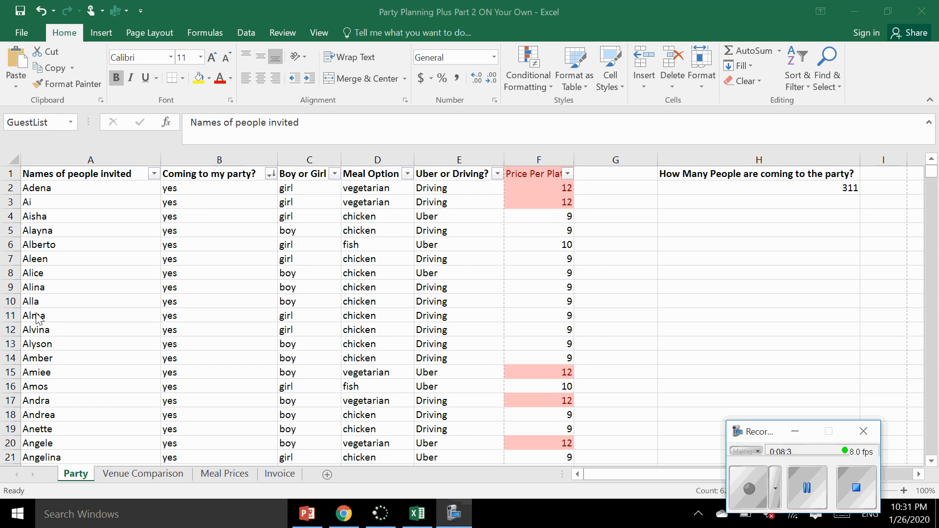
- Define the name Alist for rows 2 to 34 of the Party sheet, with Workbook scope
{"action": "left_click", "coordinate": [5, 188]}
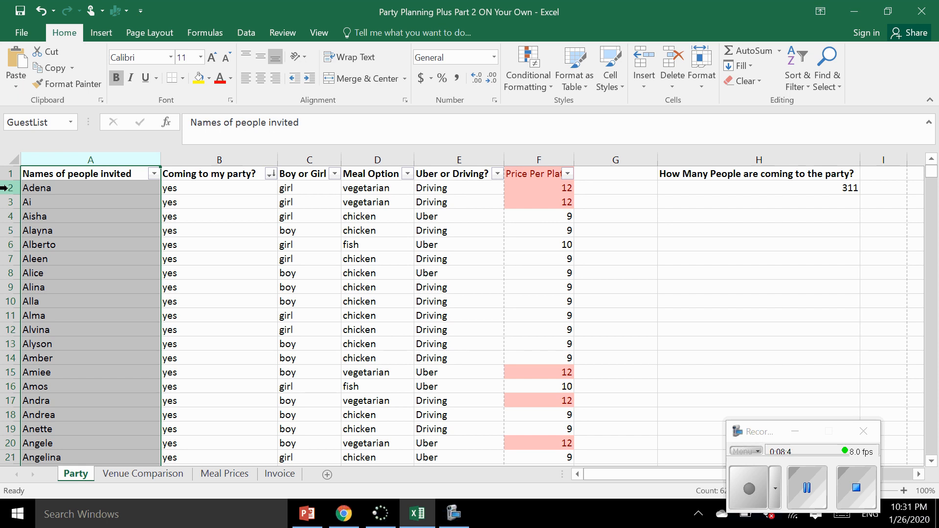
{"action": "left_click", "coordinate": [7, 188]}
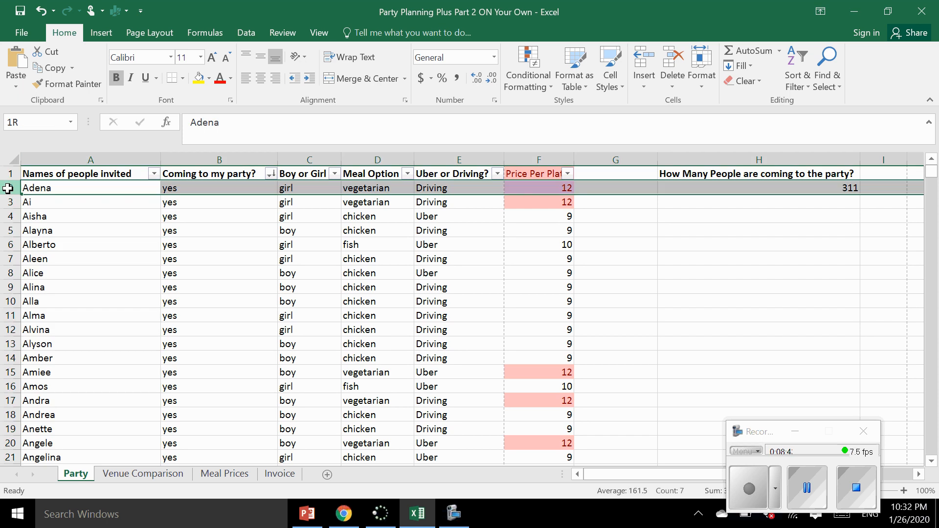
{"action": "left_click_drag", "start_coordinate": [7, 188], "coordinate": [3, 384]}
{"action": "left_click_drag", "start_coordinate": [3, 246], "coordinate": [11, 290]}
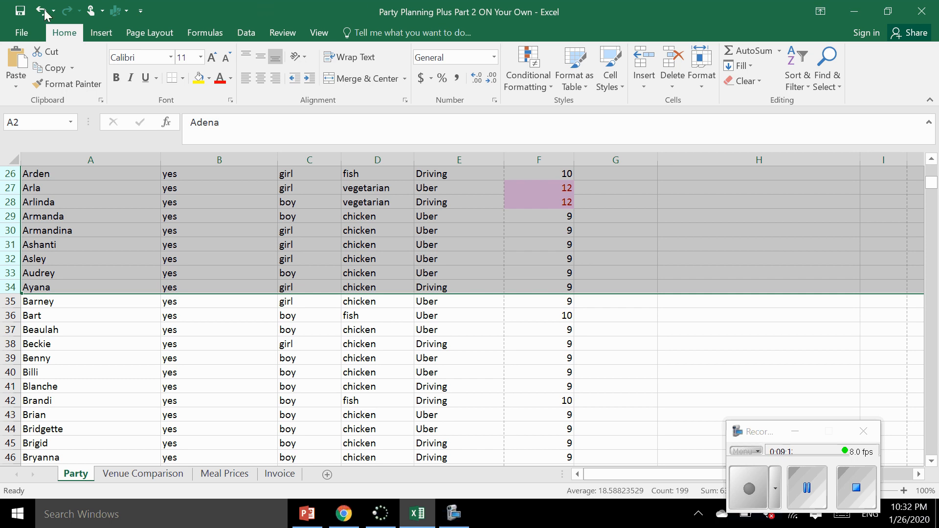
{"action": "left_click", "coordinate": [219, 41]}
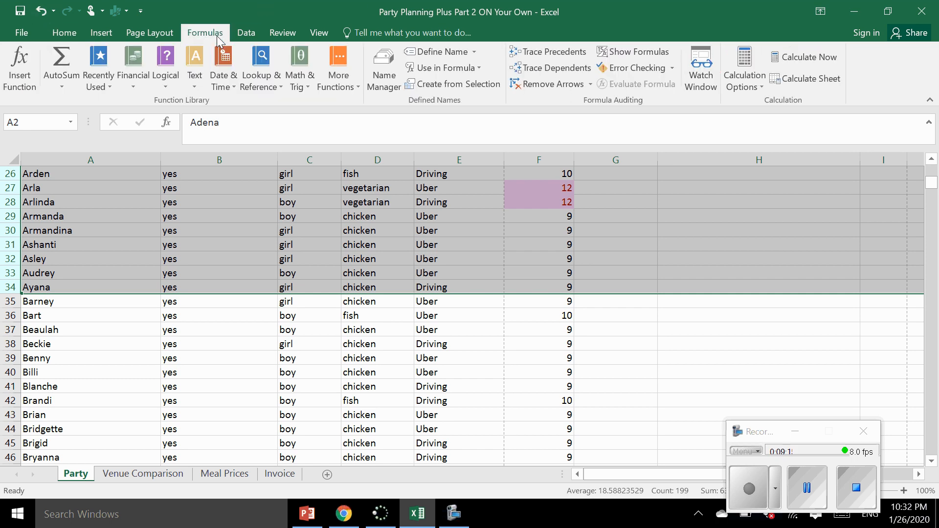
{"action": "left_click", "coordinate": [430, 51]}
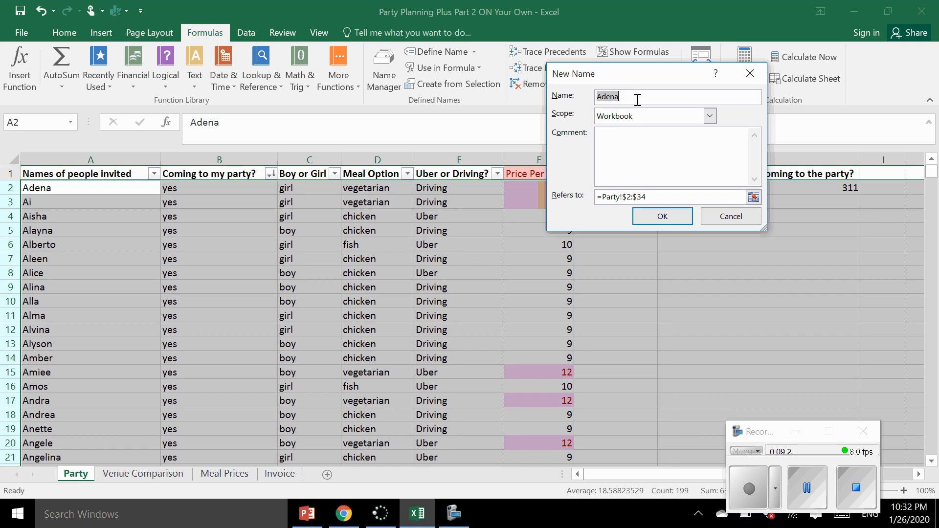
{"action": "type", "text": "Alist"}
{"action": "left_click", "coordinate": [643, 220]}
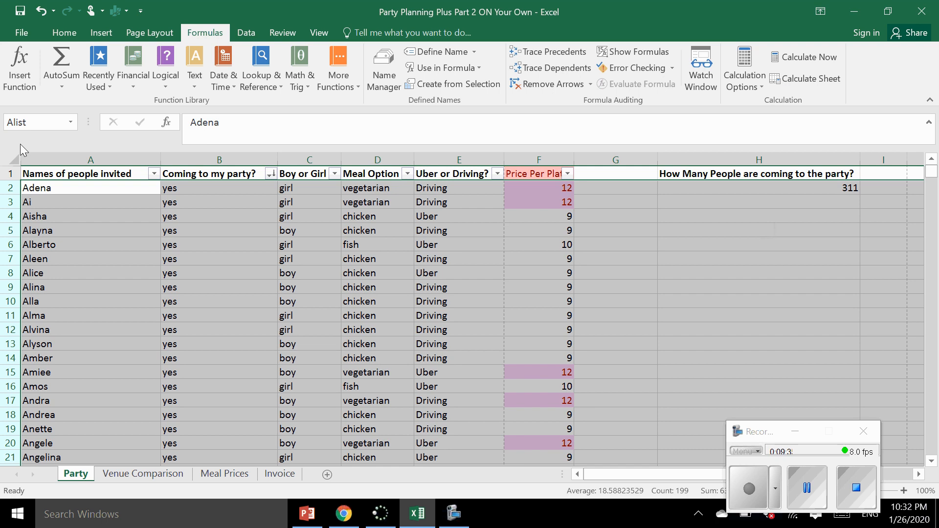
- Check the named ranges by jumping between GuestList and Alist, and finish with cell B10 selected
{"action": "left_click", "coordinate": [70, 121]}
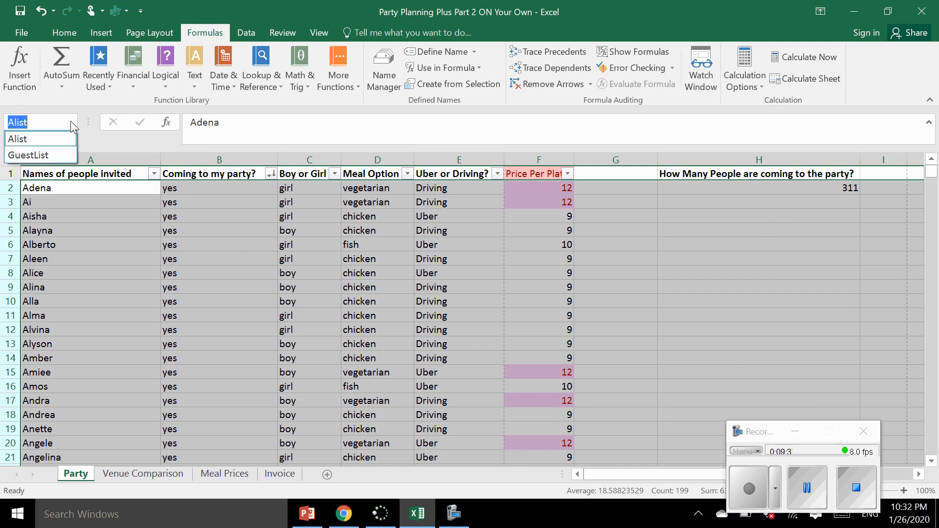
{"action": "left_click", "coordinate": [59, 155]}
{"action": "left_click", "coordinate": [71, 122]}
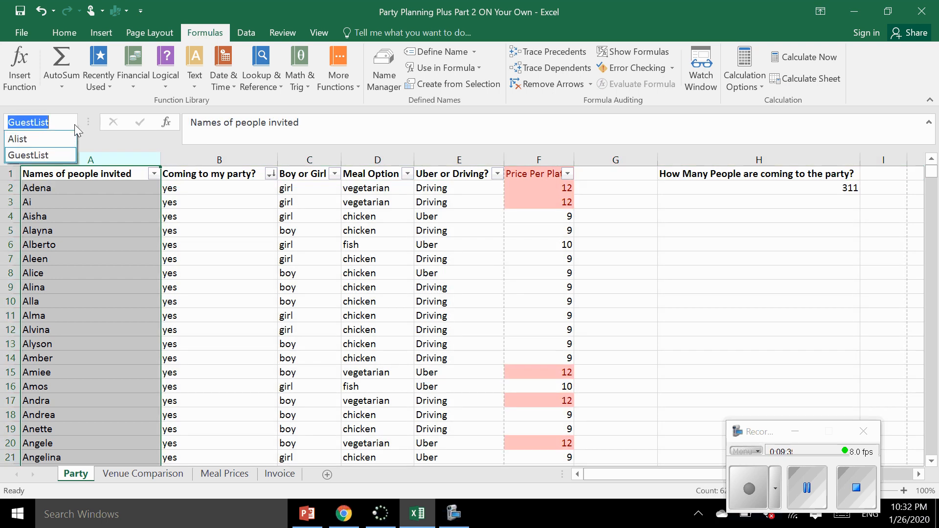
{"action": "left_click", "coordinate": [64, 139]}
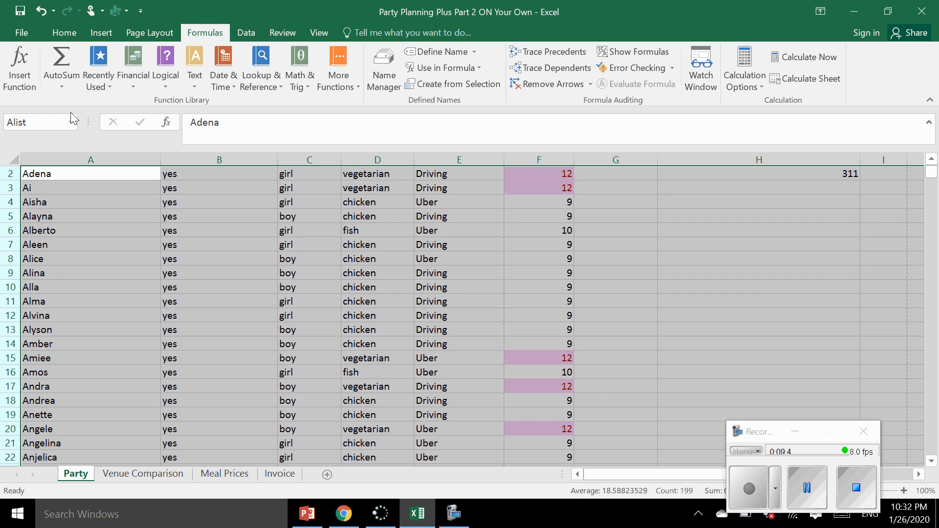
{"action": "left_click", "coordinate": [73, 116]}
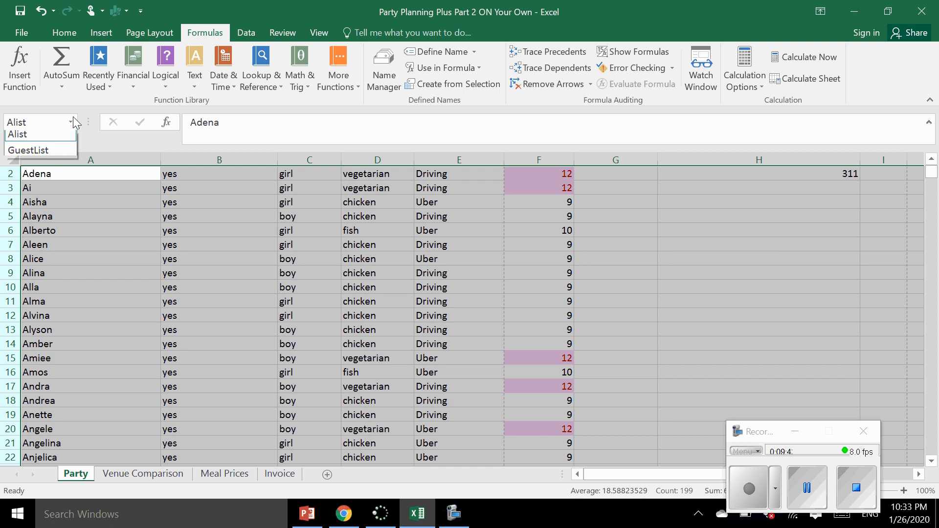
{"action": "left_click", "coordinate": [53, 156]}
{"action": "left_click", "coordinate": [220, 284]}
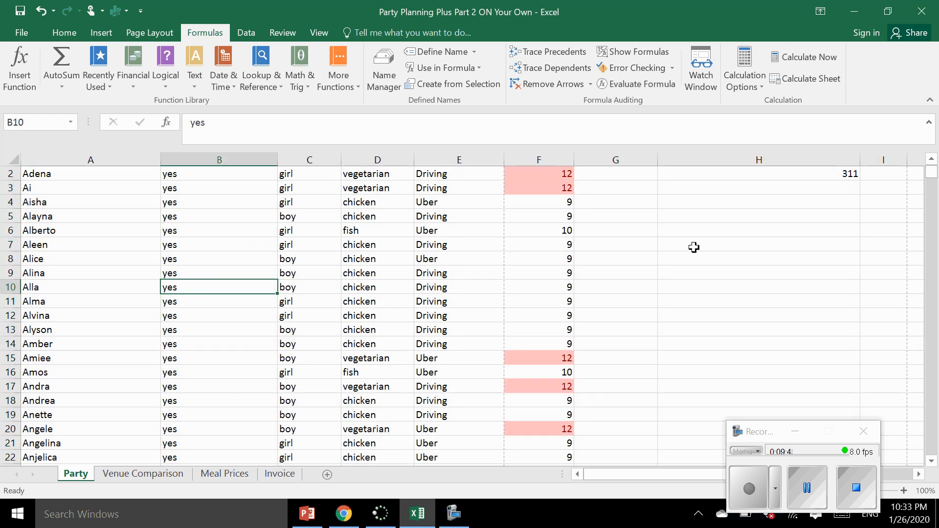
{"action": "left_click", "coordinate": [809, 498]}
{"action": "left_click", "coordinate": [751, 488]}
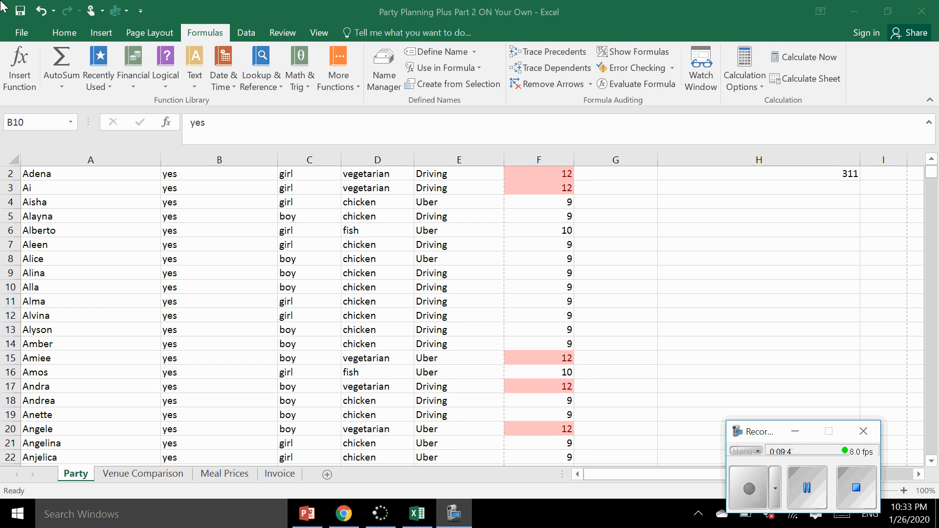
- Open the workbook's Info page and show all of its document properties
{"action": "left_click", "coordinate": [14, 34]}
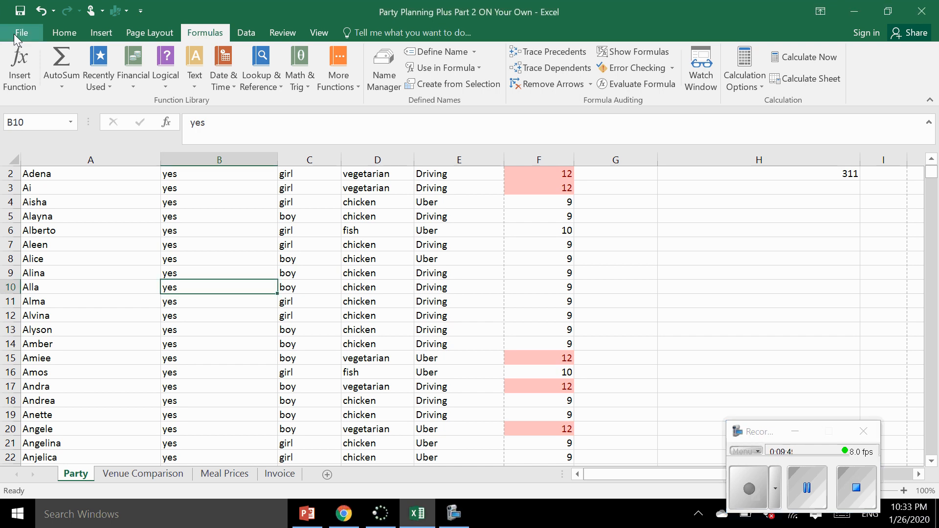
{"action": "left_click", "coordinate": [13, 34]}
{"action": "left_click", "coordinate": [747, 485]}
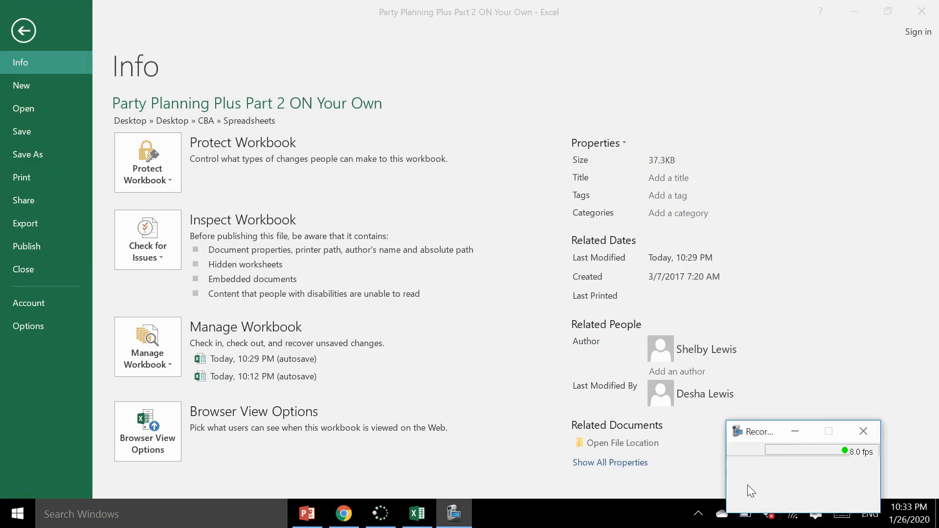
{"action": "left_click", "coordinate": [27, 24]}
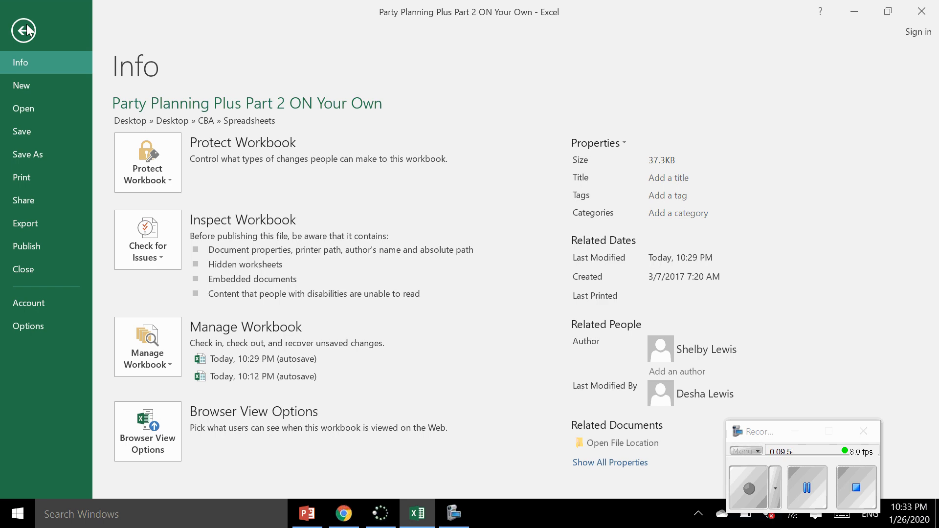
{"action": "left_click", "coordinate": [22, 36]}
{"action": "left_click", "coordinate": [25, 36]}
{"action": "left_click", "coordinate": [629, 463]}
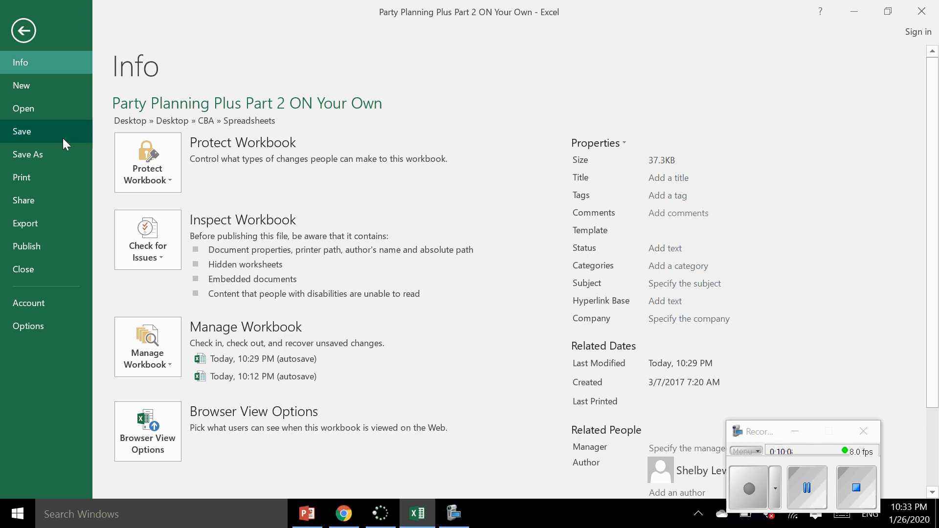
- Run the accessibility check on the workbook and go to the missing alt text error for Chart 1 (Meal Prices)
{"action": "left_click", "coordinate": [155, 253]}
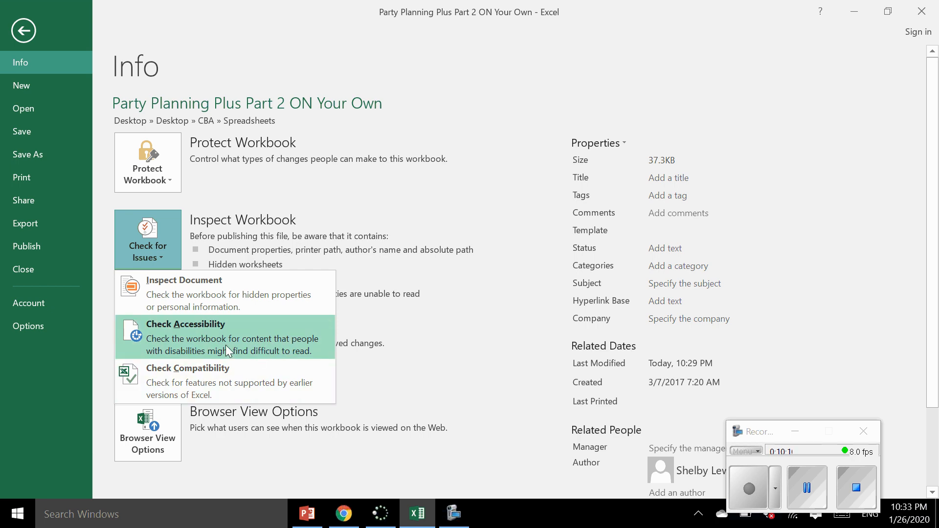
{"action": "left_click", "coordinate": [180, 336]}
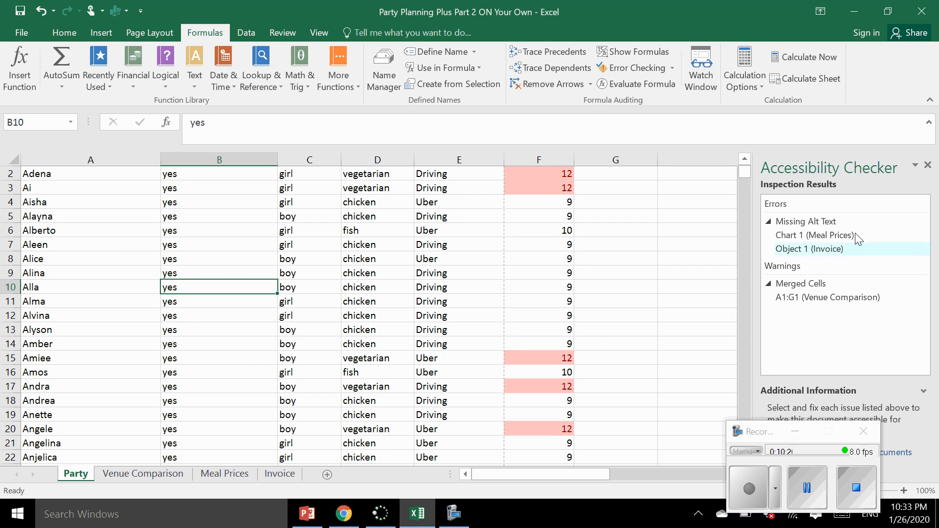
{"action": "left_click", "coordinate": [804, 236]}
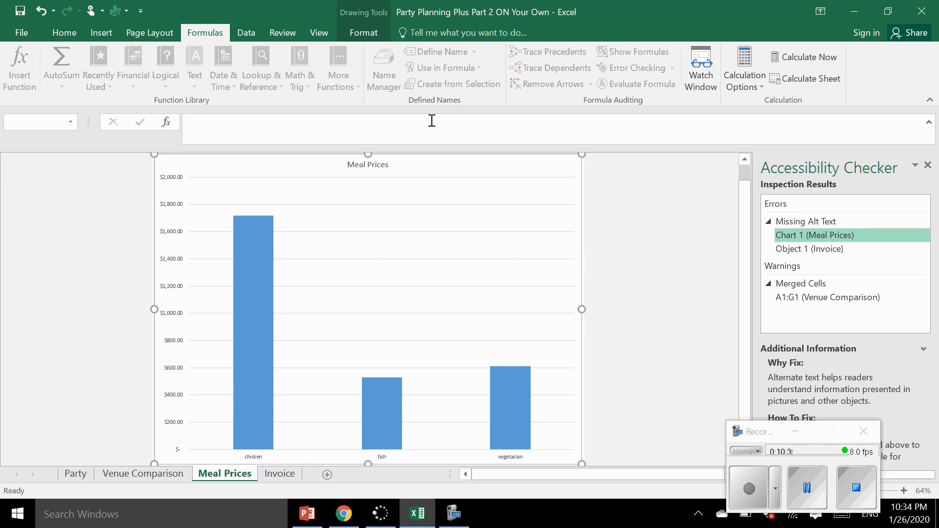
- Open the alt text settings of the Meal Prices chart area and enter the title "Meal prices"
{"action": "left_click", "coordinate": [414, 168]}
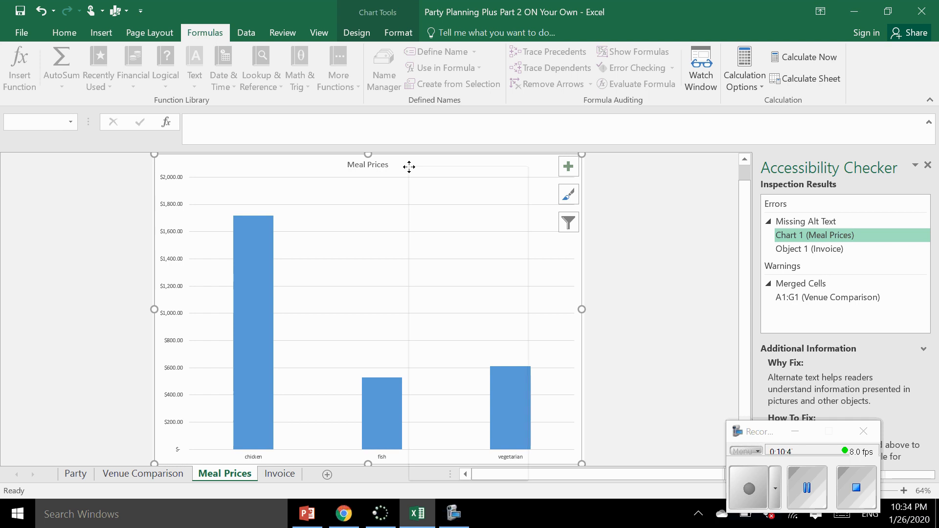
{"action": "right_click", "coordinate": [410, 169]}
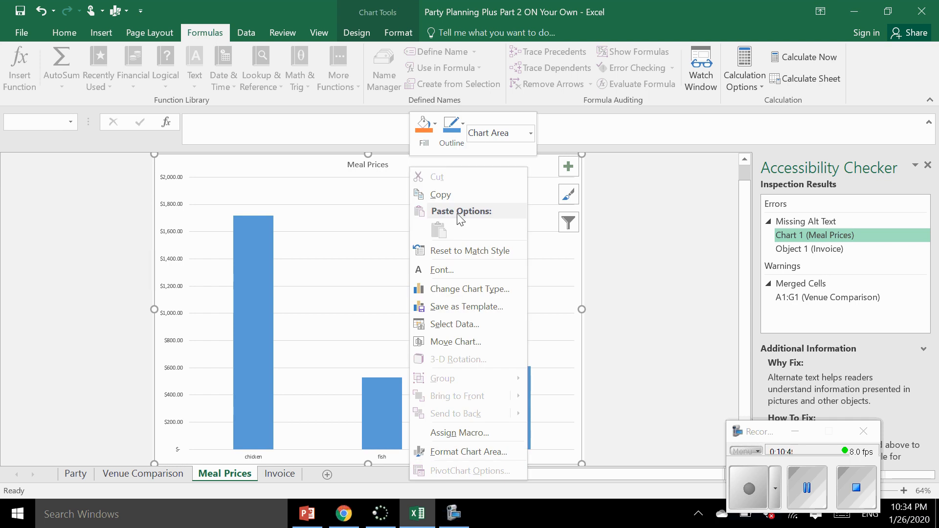
{"action": "left_click", "coordinate": [465, 451]}
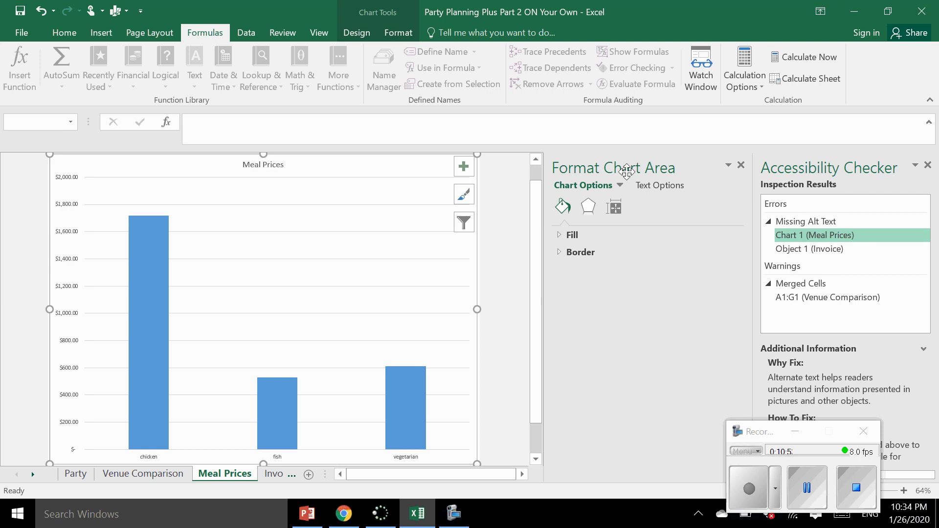
{"action": "left_click", "coordinate": [614, 210]}
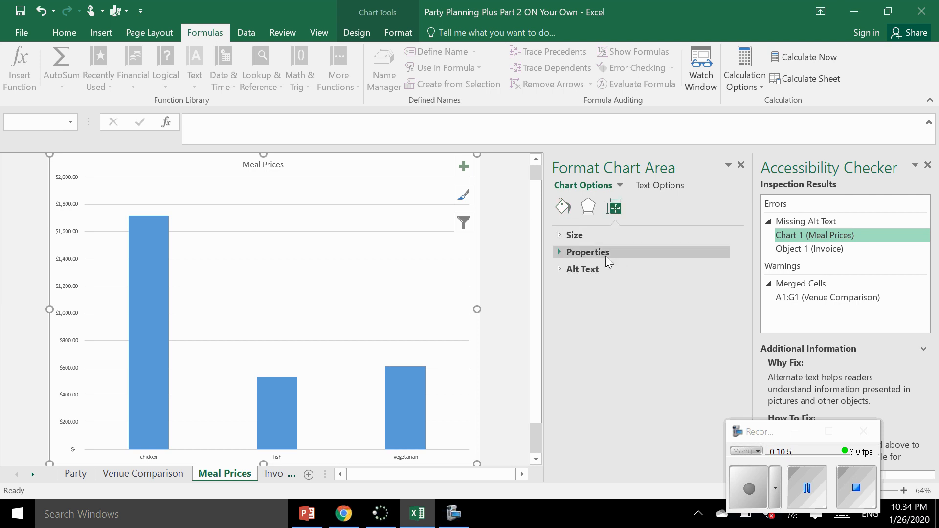
{"action": "left_click", "coordinate": [588, 269]}
{"action": "left_click", "coordinate": [587, 302]}
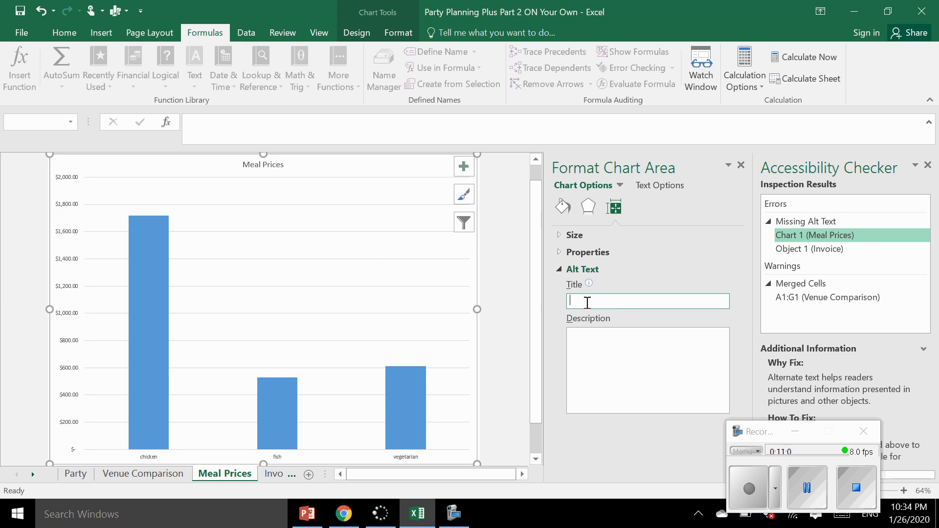
{"action": "type", "text": "Meal price"}
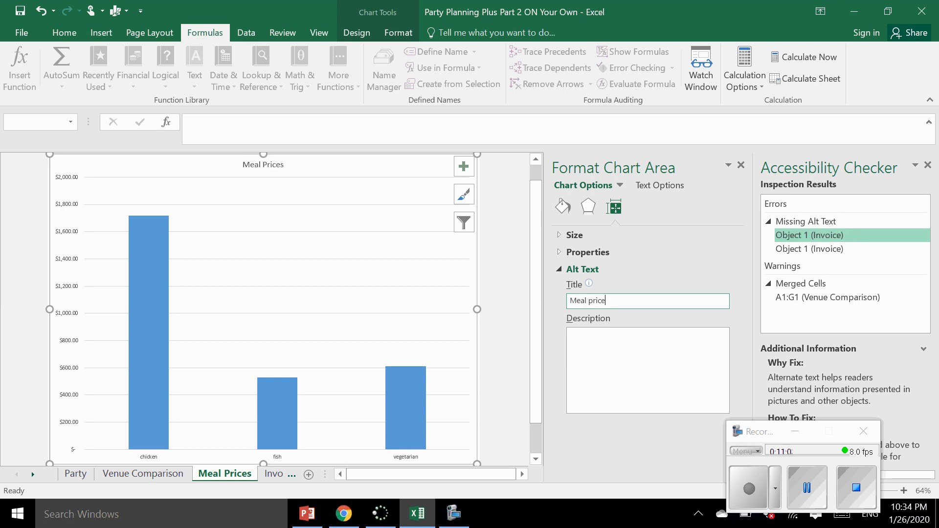
{"action": "type", "text": "s"}
- Enter the alt text description "Chart comparing the prices for new meals." and close the chart formatting and Accessibility Checker panes
{"action": "left_click", "coordinate": [630, 353]}
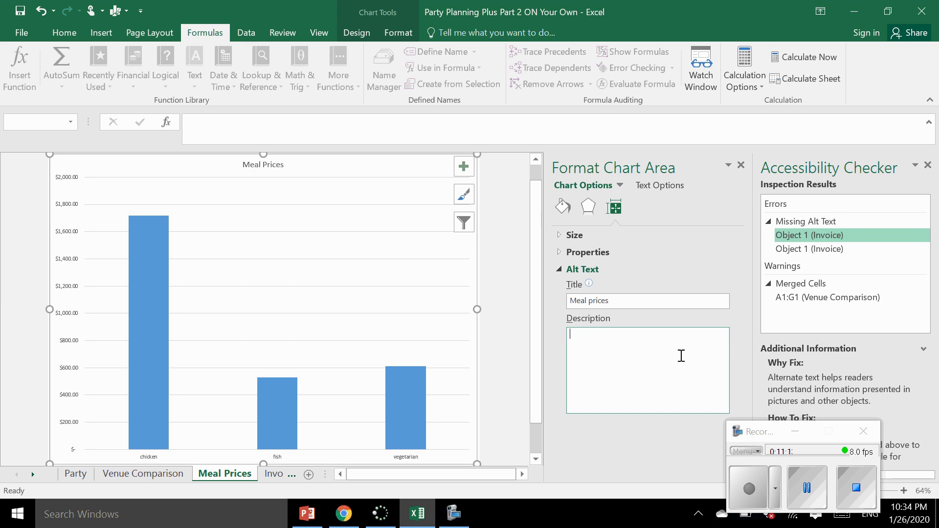
{"action": "type", "text": "Chart comparing the prices for new meals."}
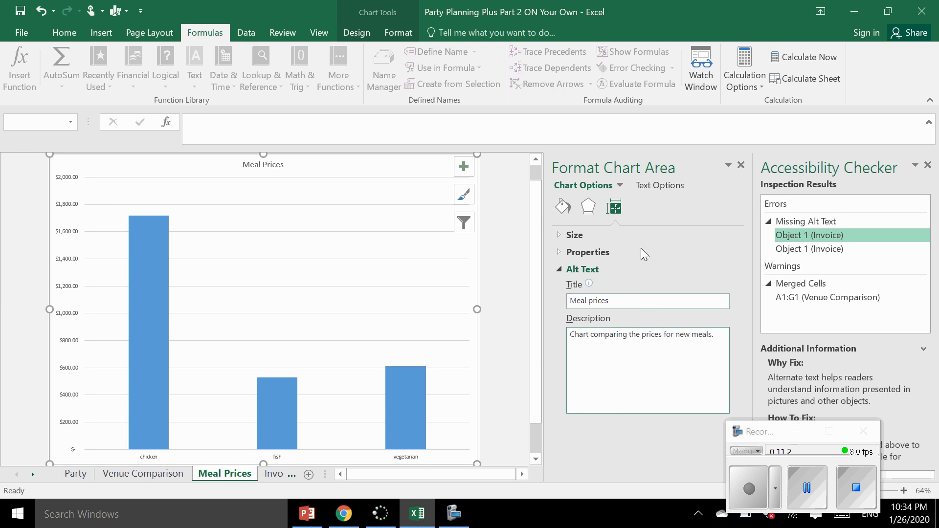
{"action": "left_click", "coordinate": [509, 201]}
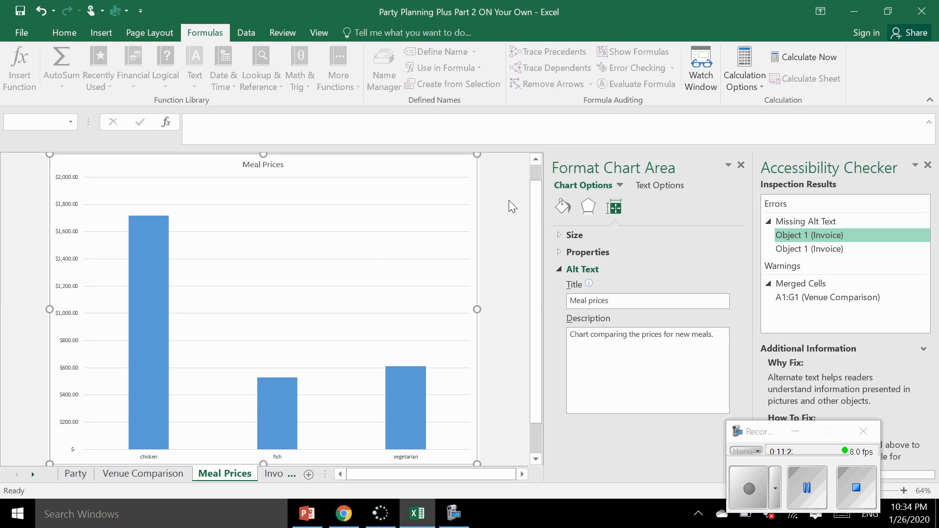
{"action": "left_click", "coordinate": [743, 163]}
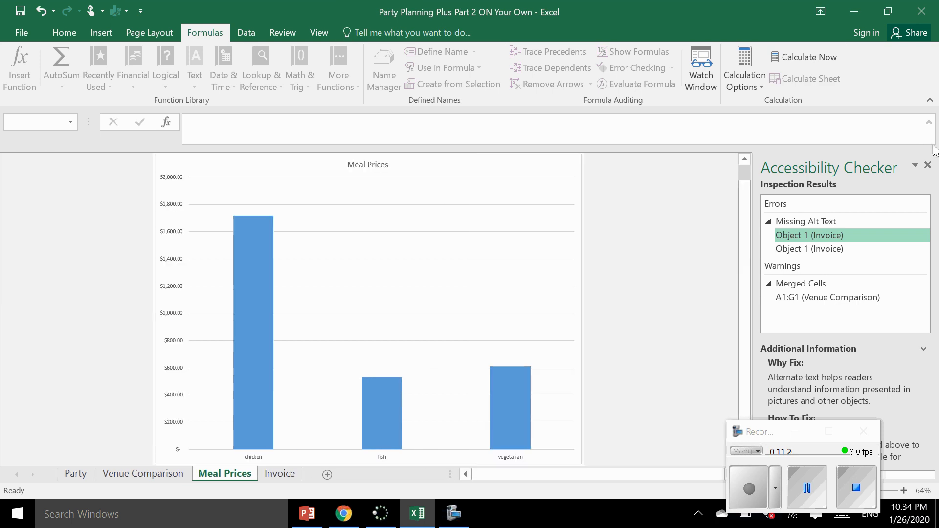
{"action": "left_click", "coordinate": [927, 165]}
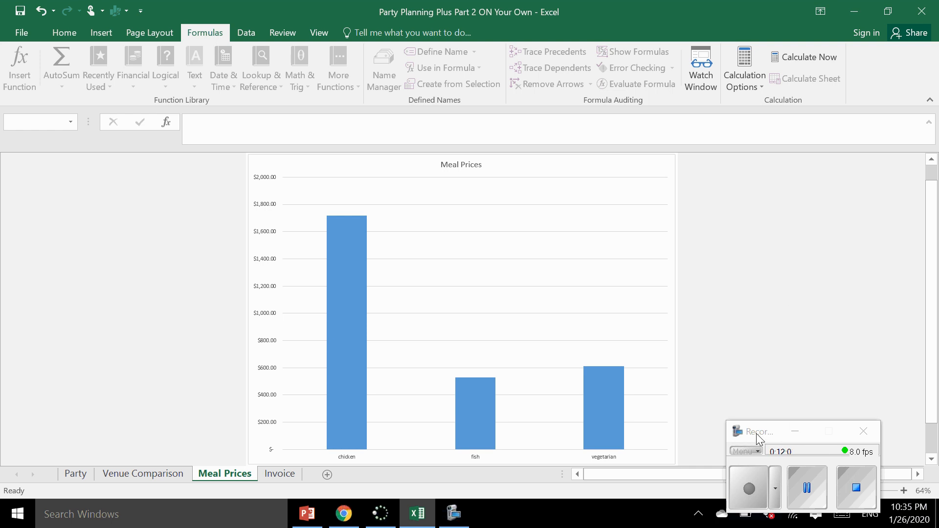
{"action": "left_click_drag", "start_coordinate": [756, 433], "coordinate": [743, 350]}
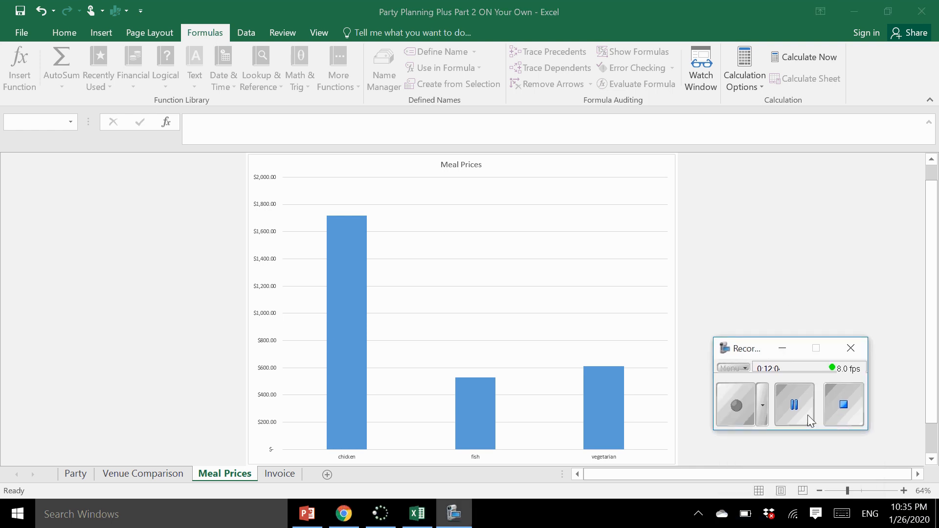